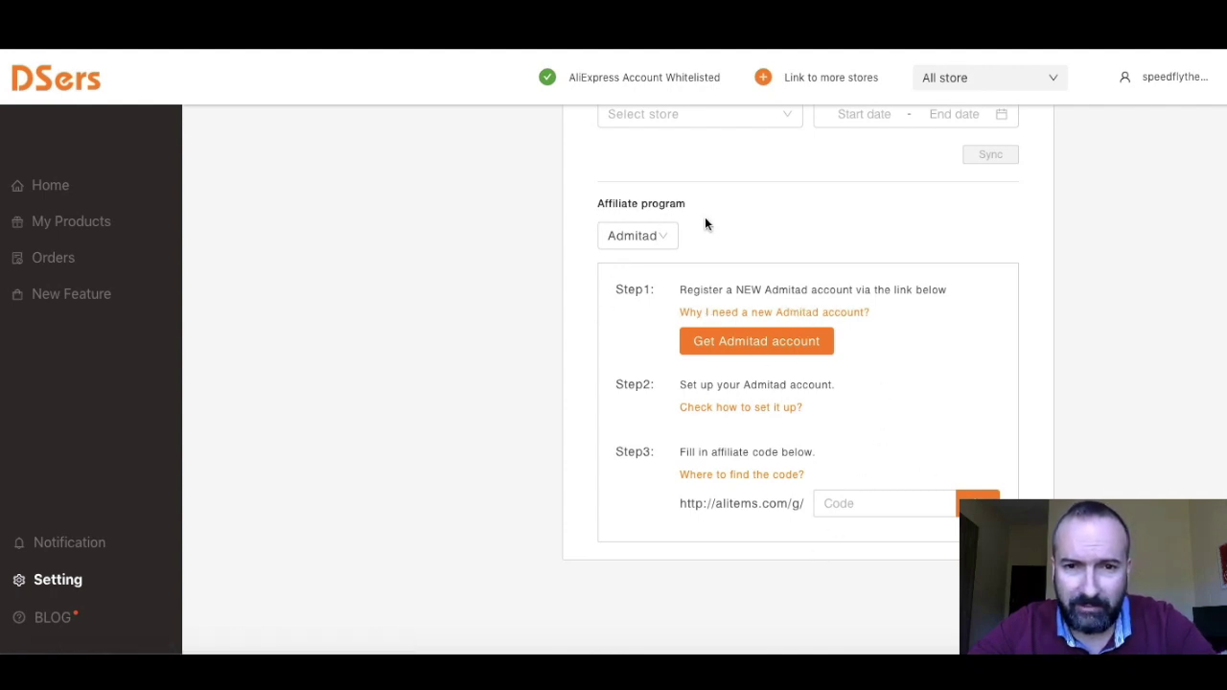
- Keep Admitad as the affiliate program and open the Admitad sign-up site from Step 1
click(661, 240)
click(661, 243)
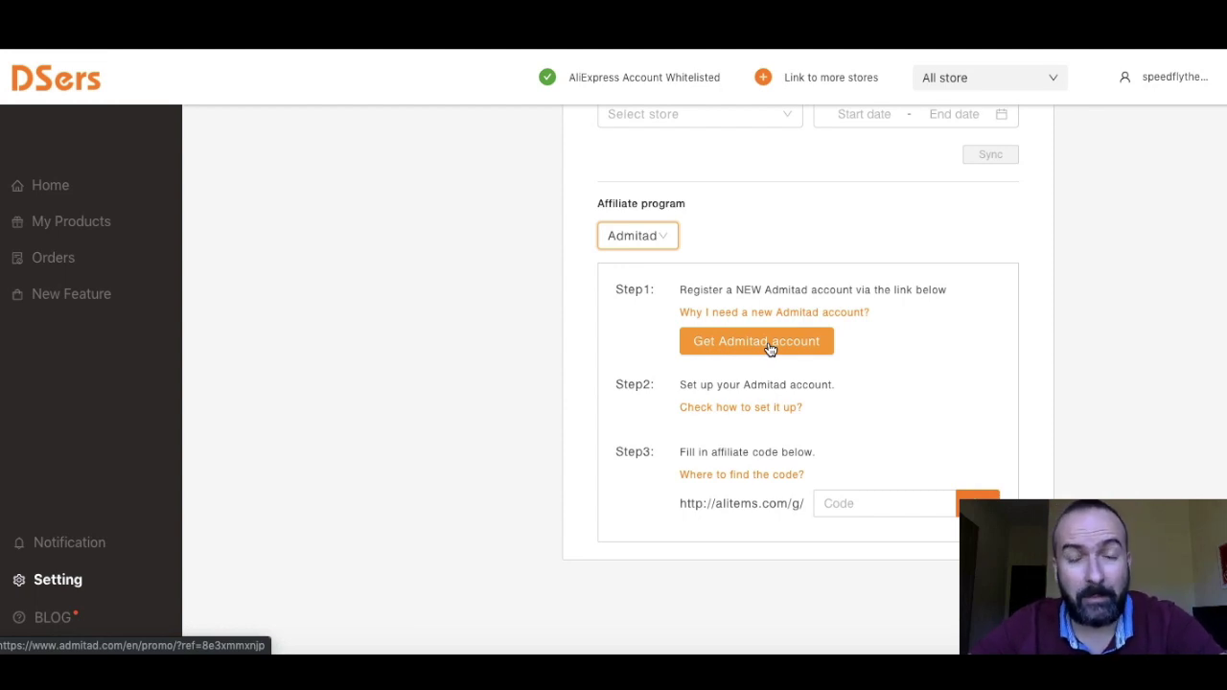
click(767, 343)
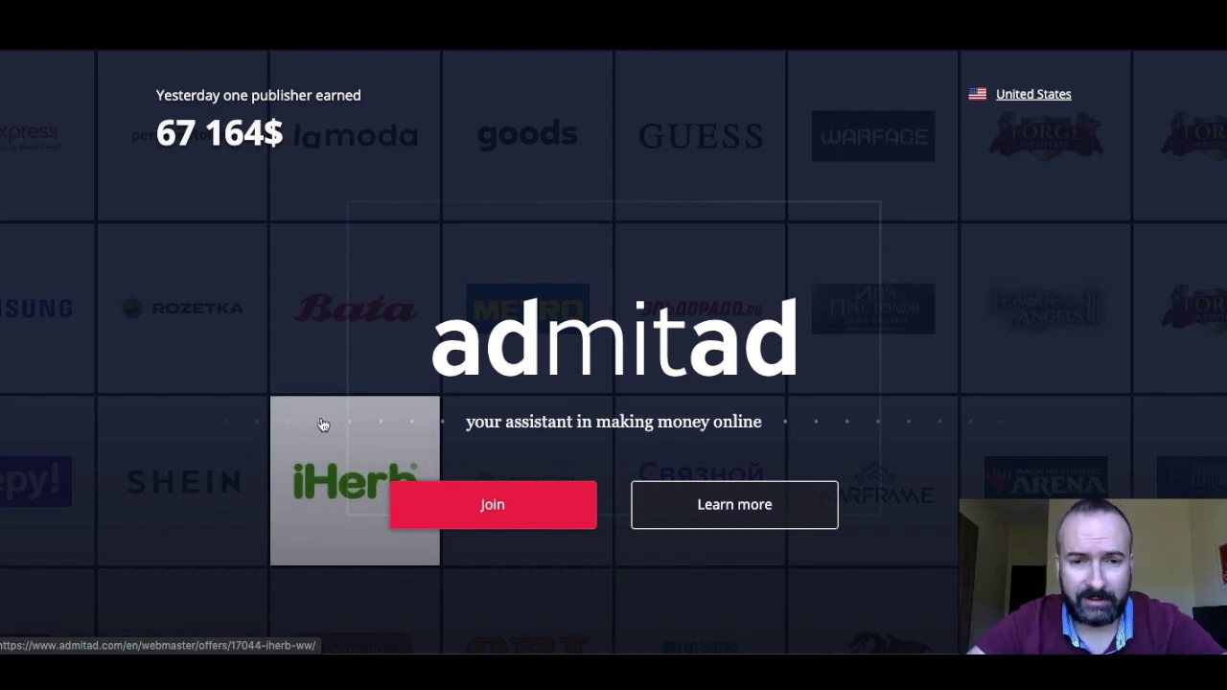
- Start publisher registration and enter the first name, last name, e-mail address and login
click(493, 515)
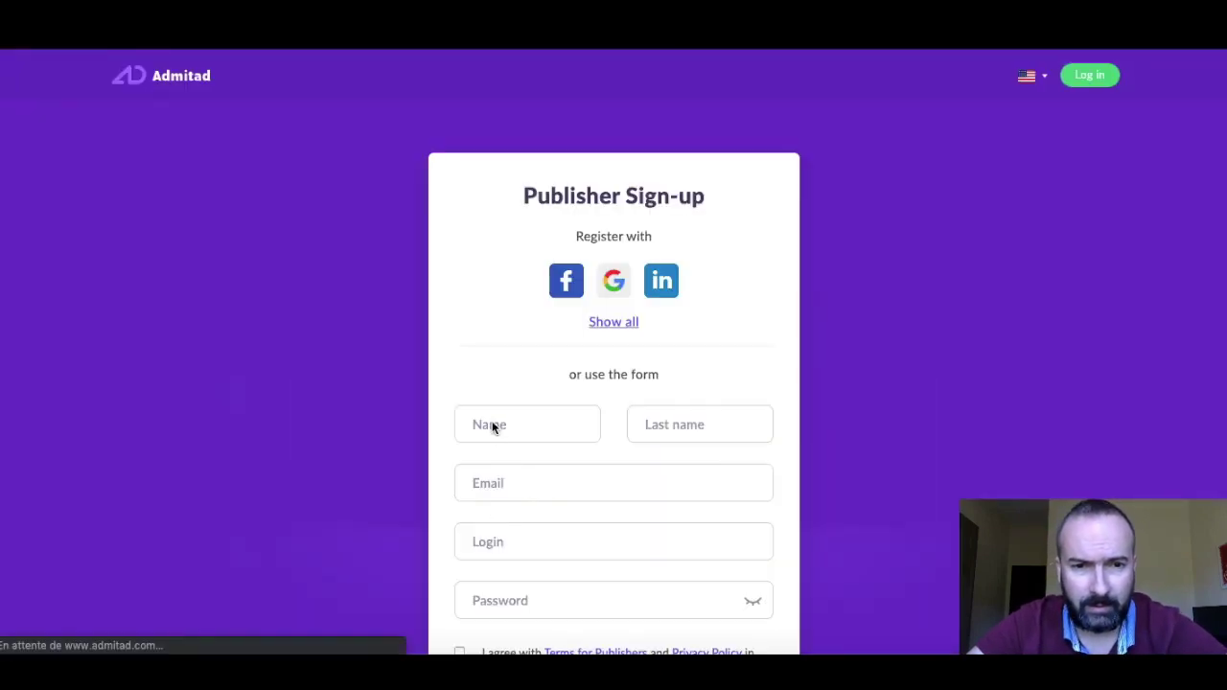
click(492, 425)
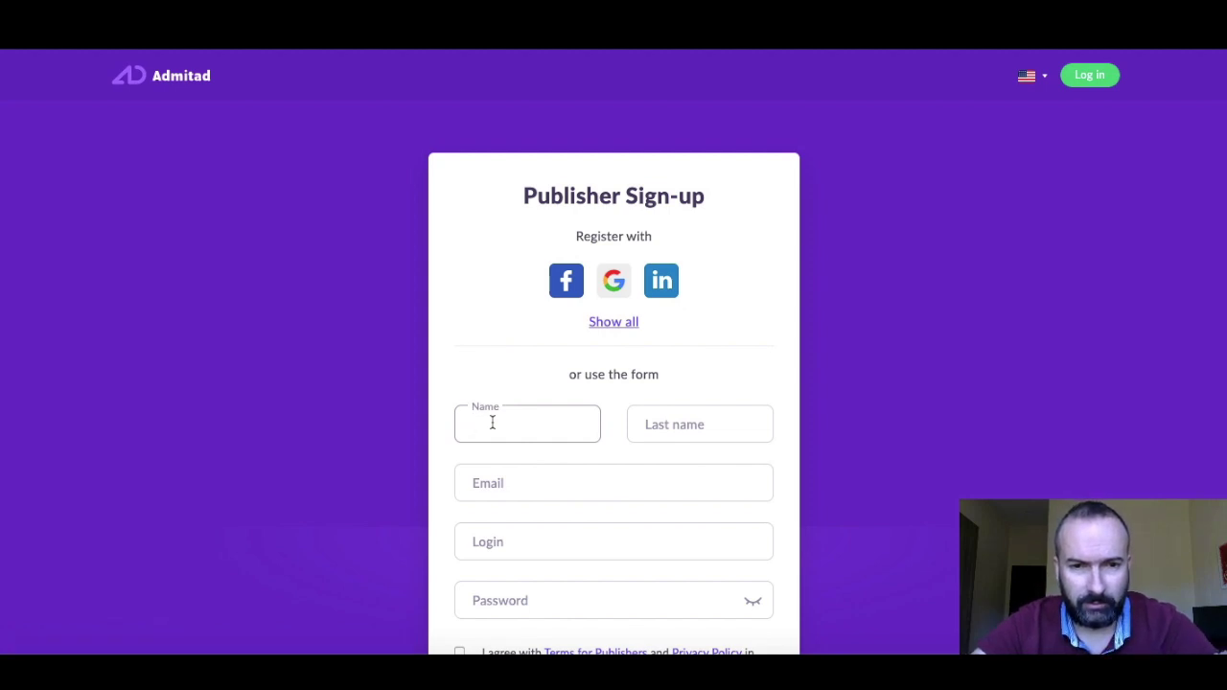
key(Tab)
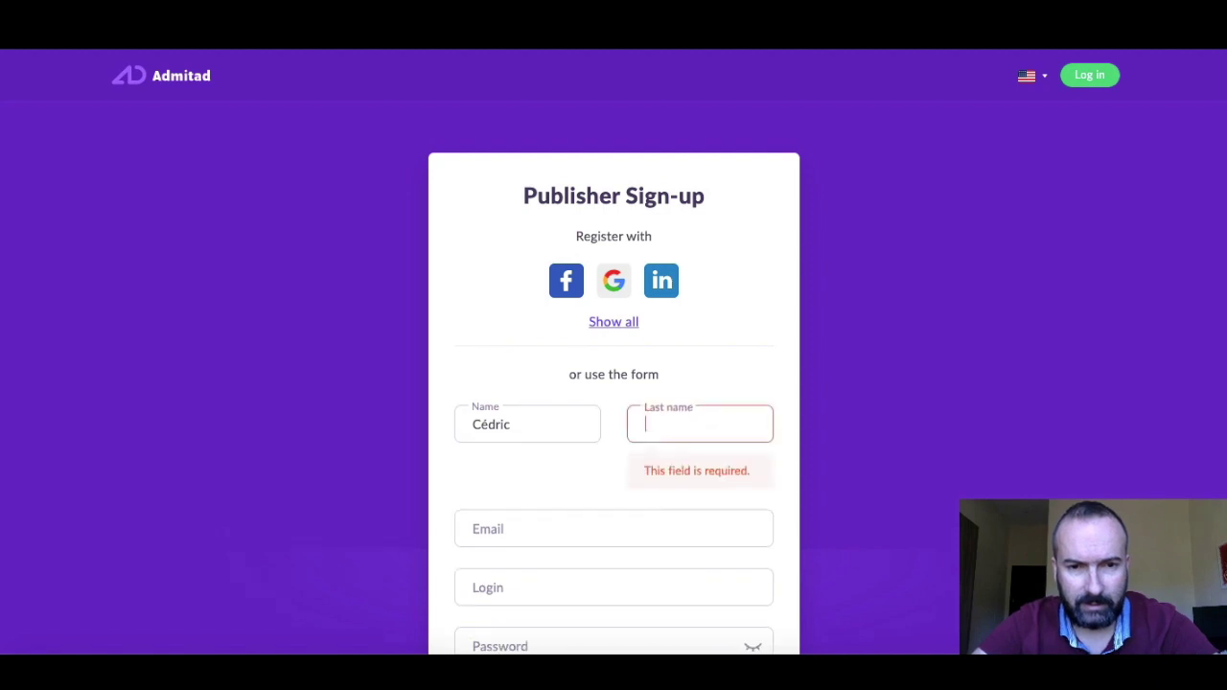
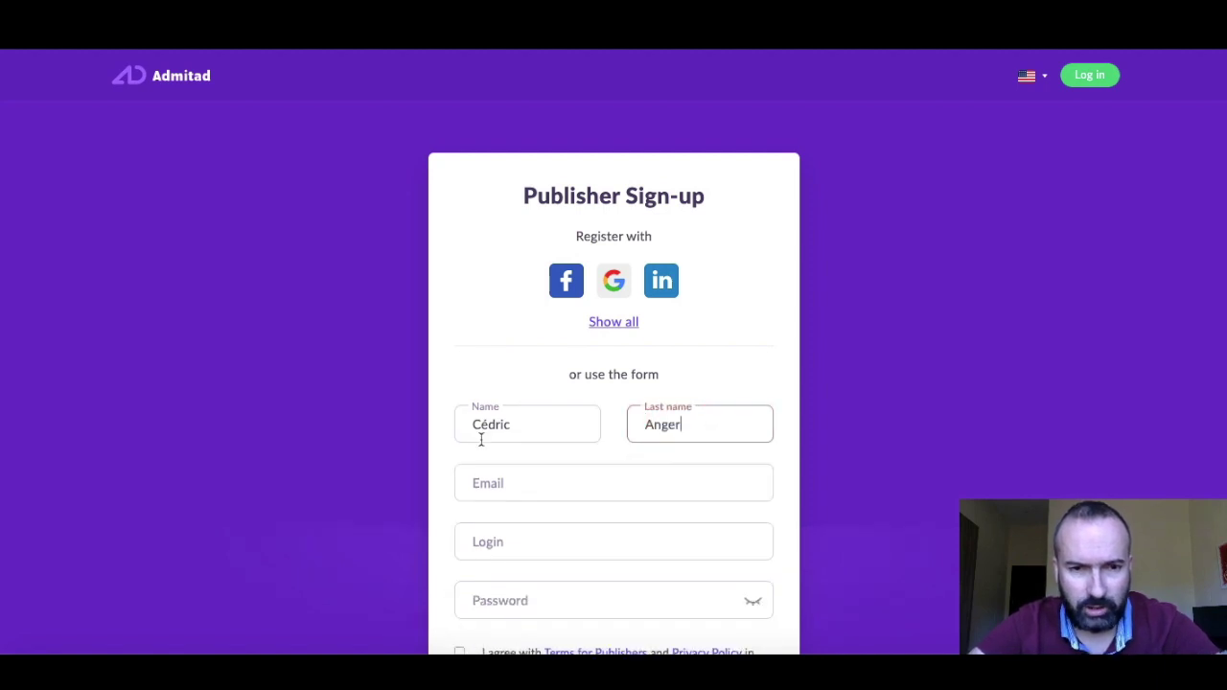
click(484, 487)
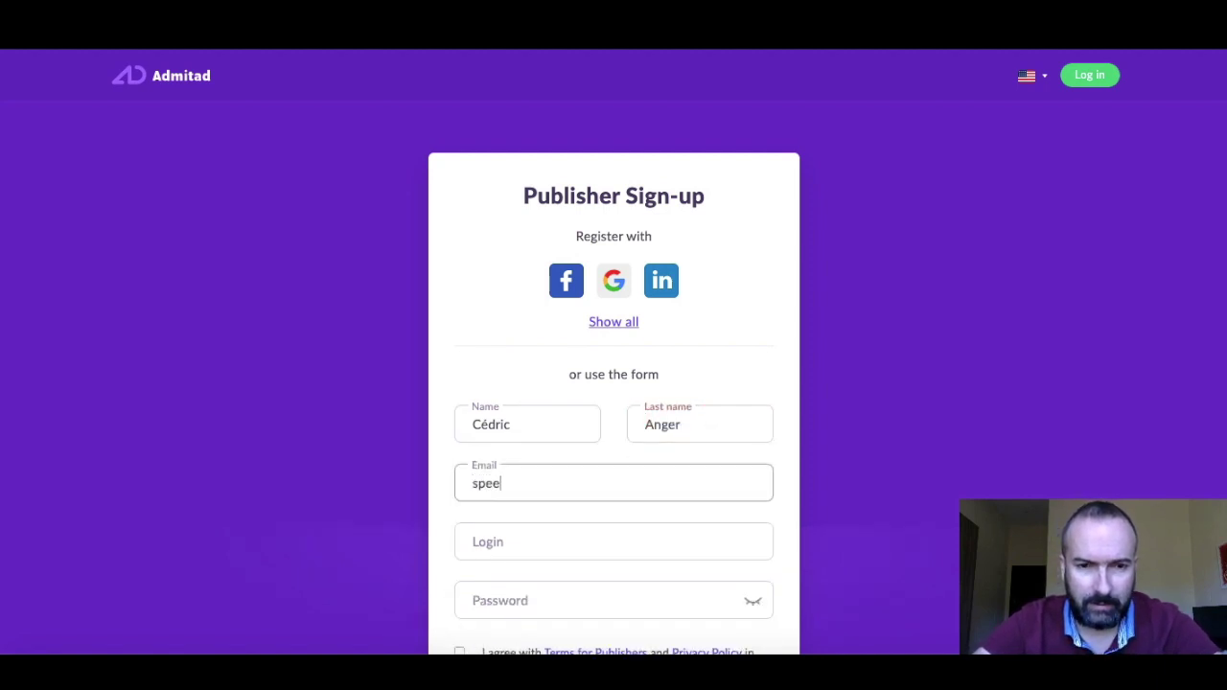
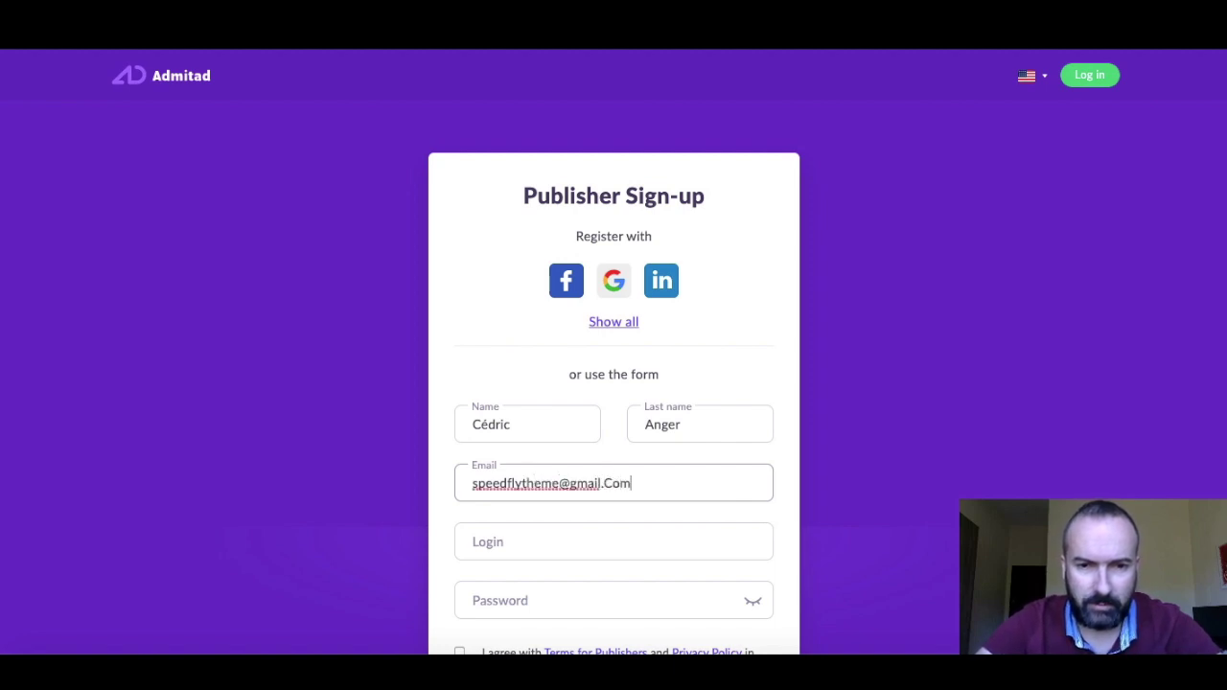
click(479, 529)
text(spee)
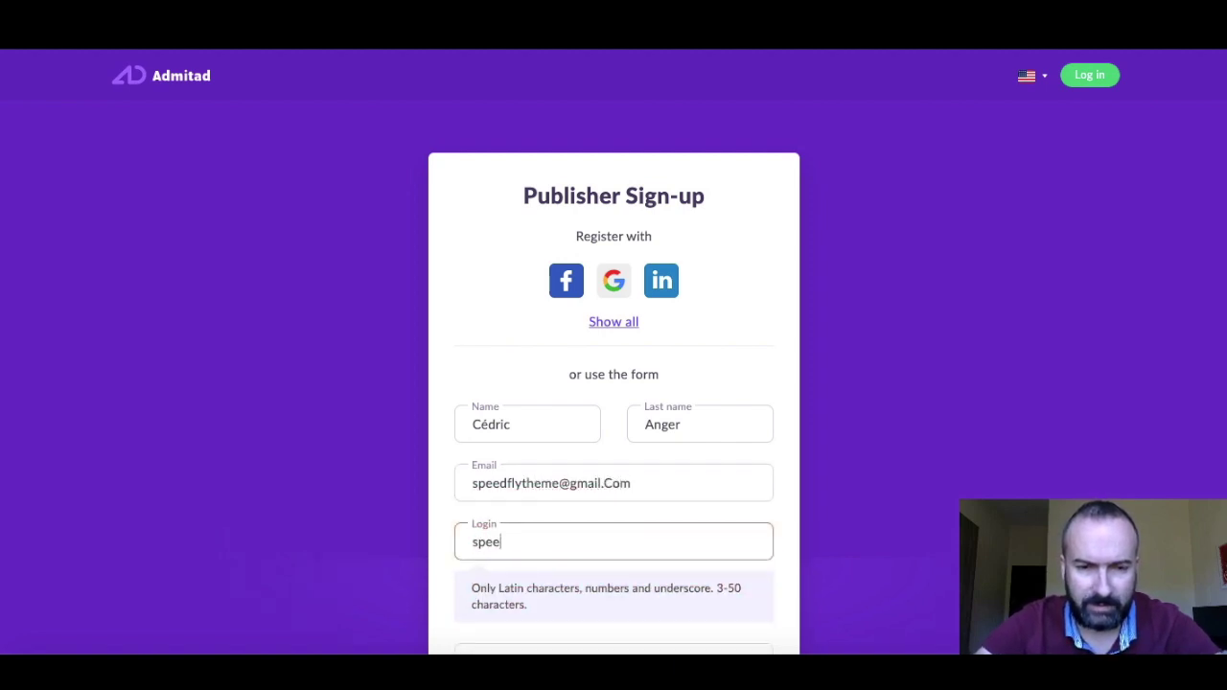
text(decom)
- Set the account password, accept the publisher terms without e-mail notifications, and sign up
scroll(212, 465, down, 3)
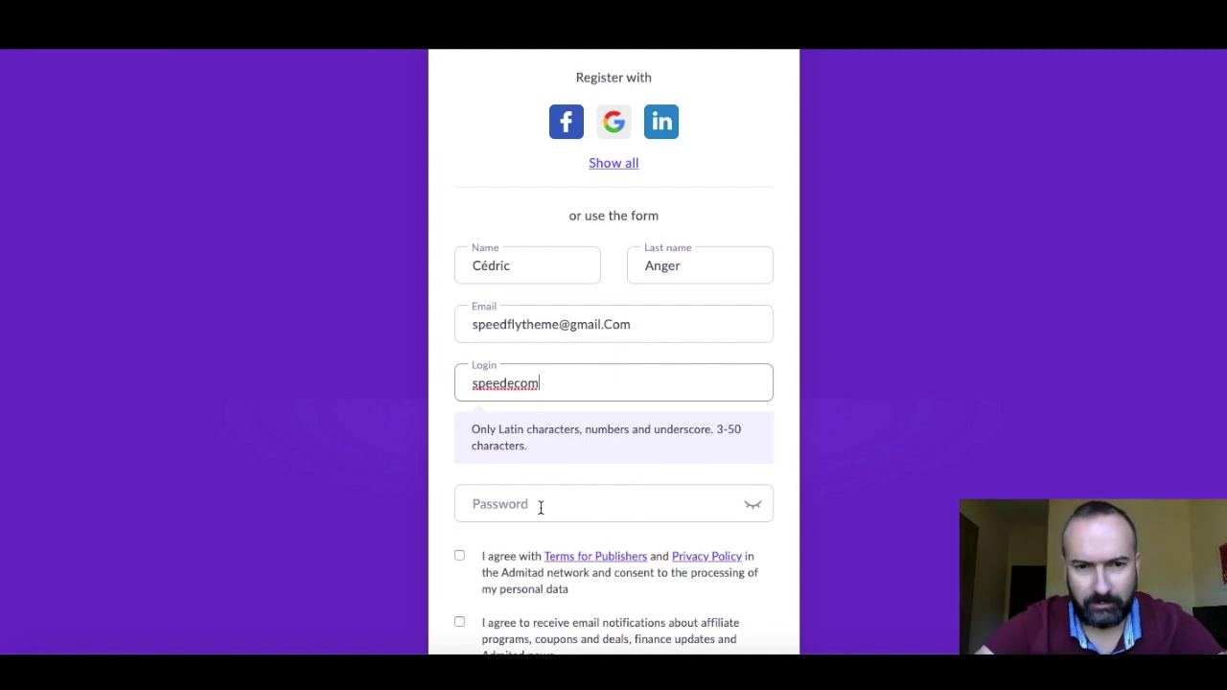
click(540, 507)
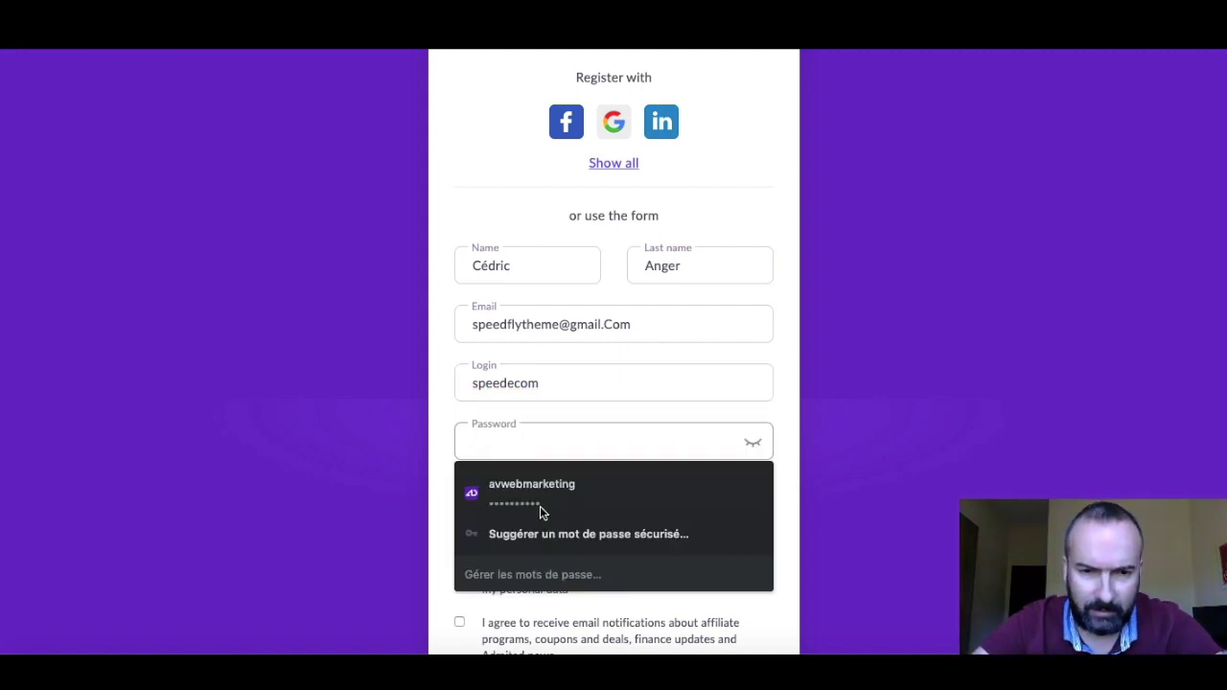
text(••••••••••)
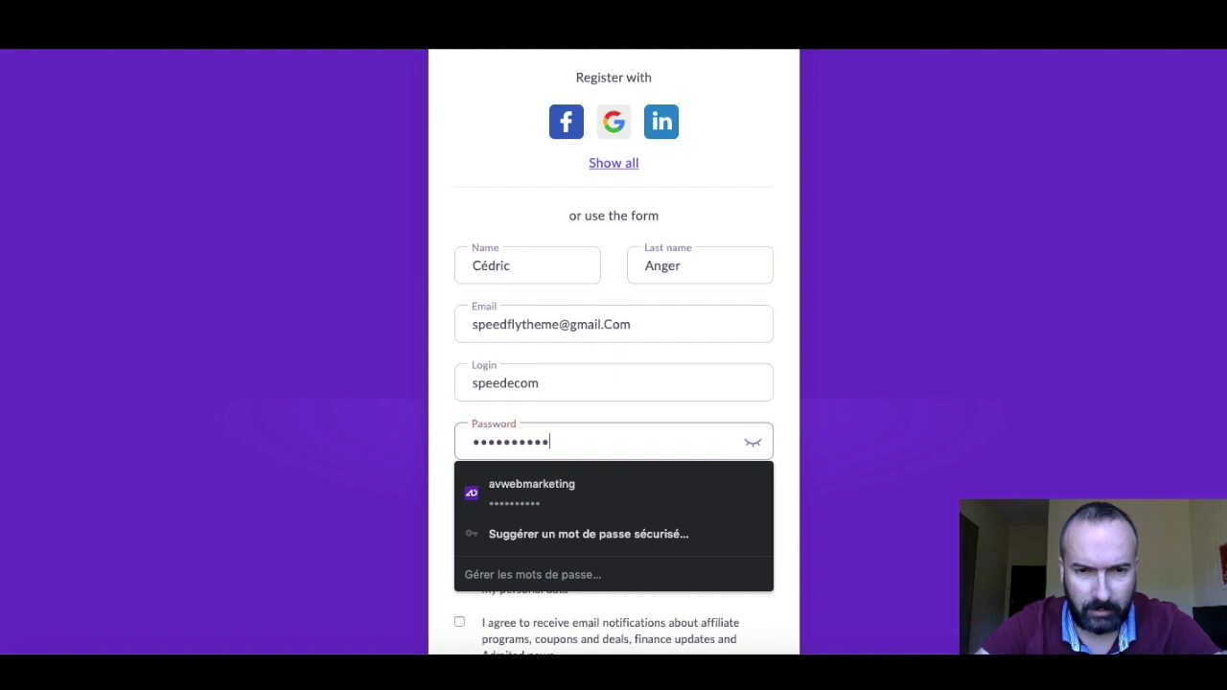
key(BackSpace)
key(BackSpace)
key(BackSpace)
key(BackSpace)
key(BackSpace)
key(BackSpace)
key(BackSpace)
key(BackSpace)
key(BackSpace)
key(BackSpace)
text(•••••••••••)
click(322, 490)
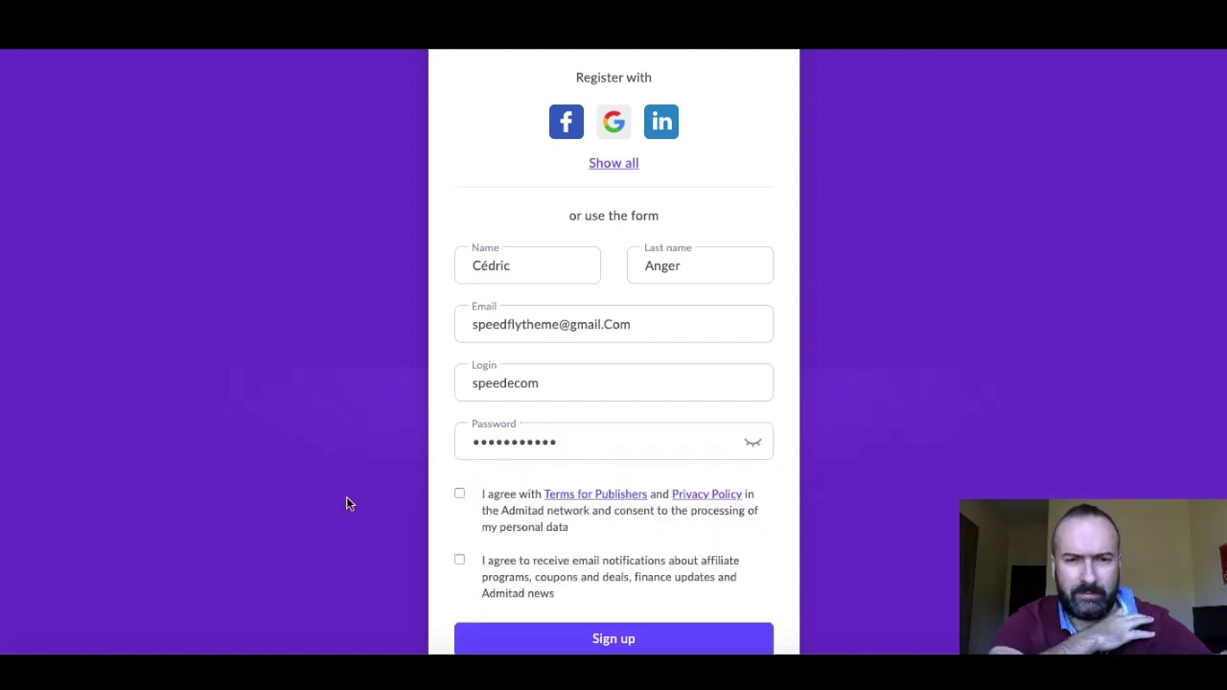
click(460, 495)
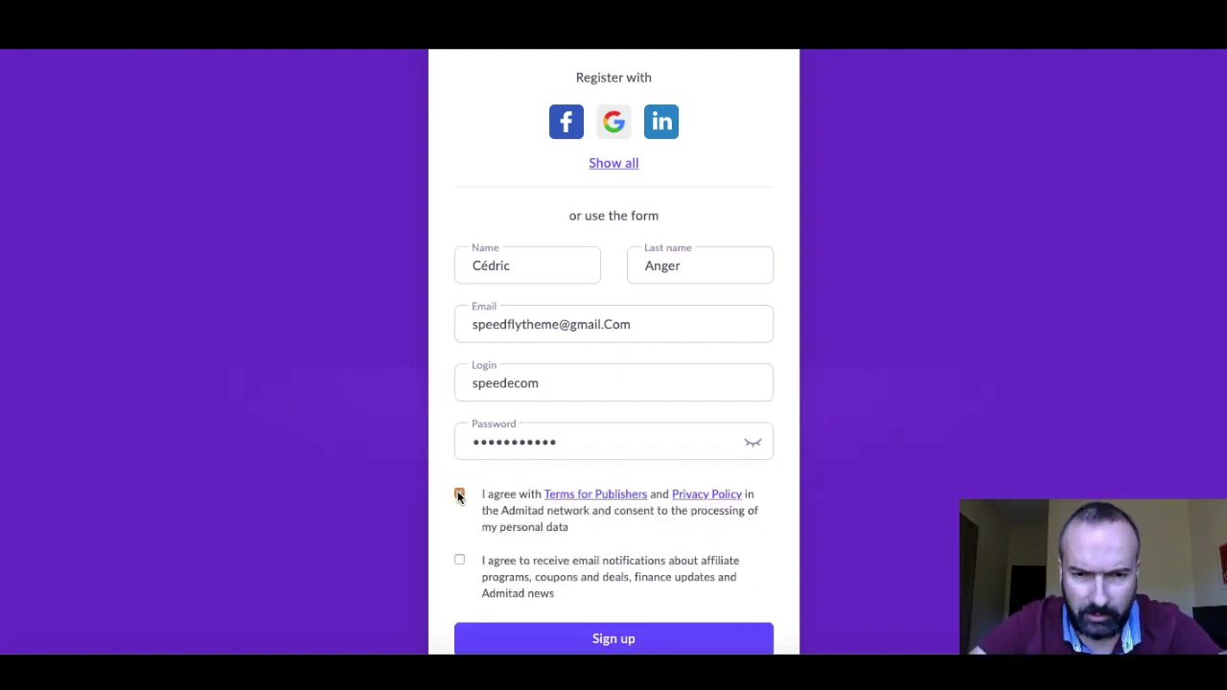
click(460, 561)
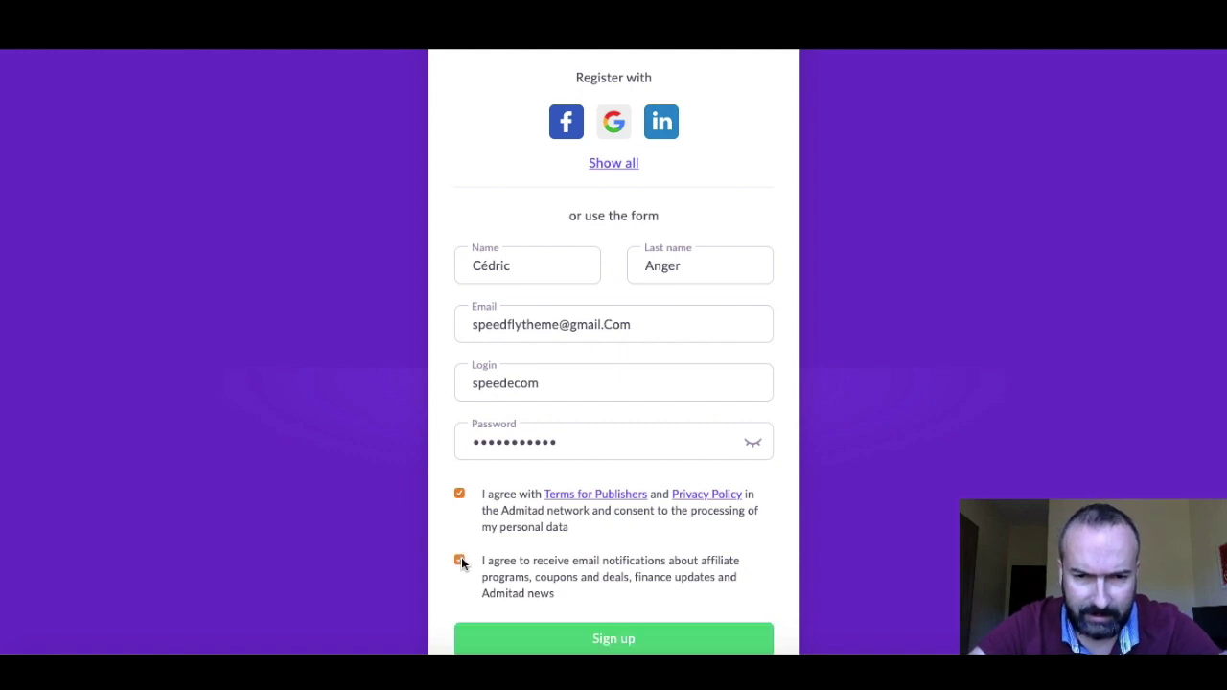
click(460, 561)
scroll(461, 563, down, 1)
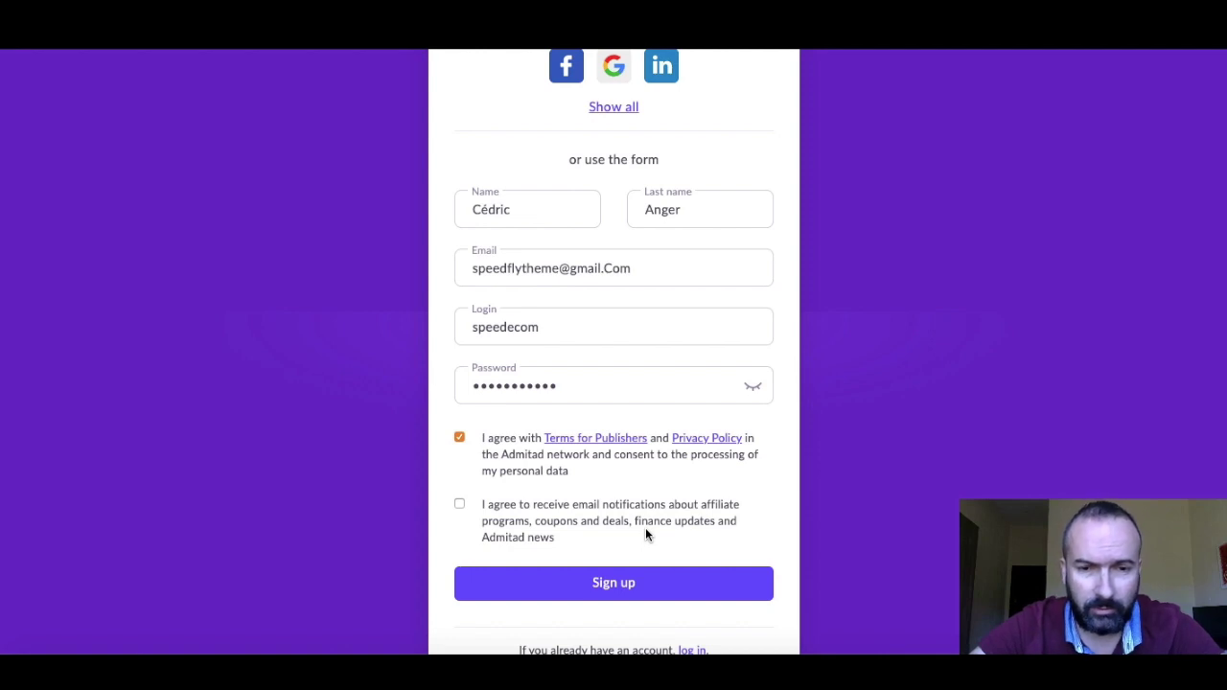
scroll(604, 599, down, 1)
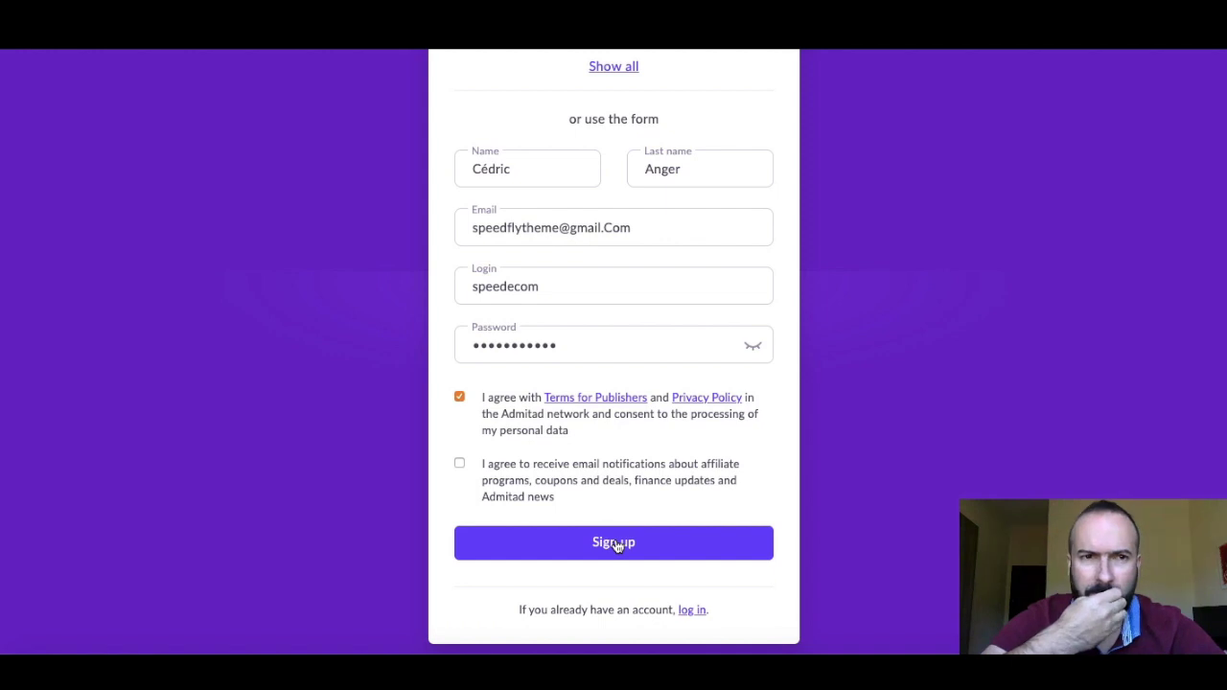
click(616, 545)
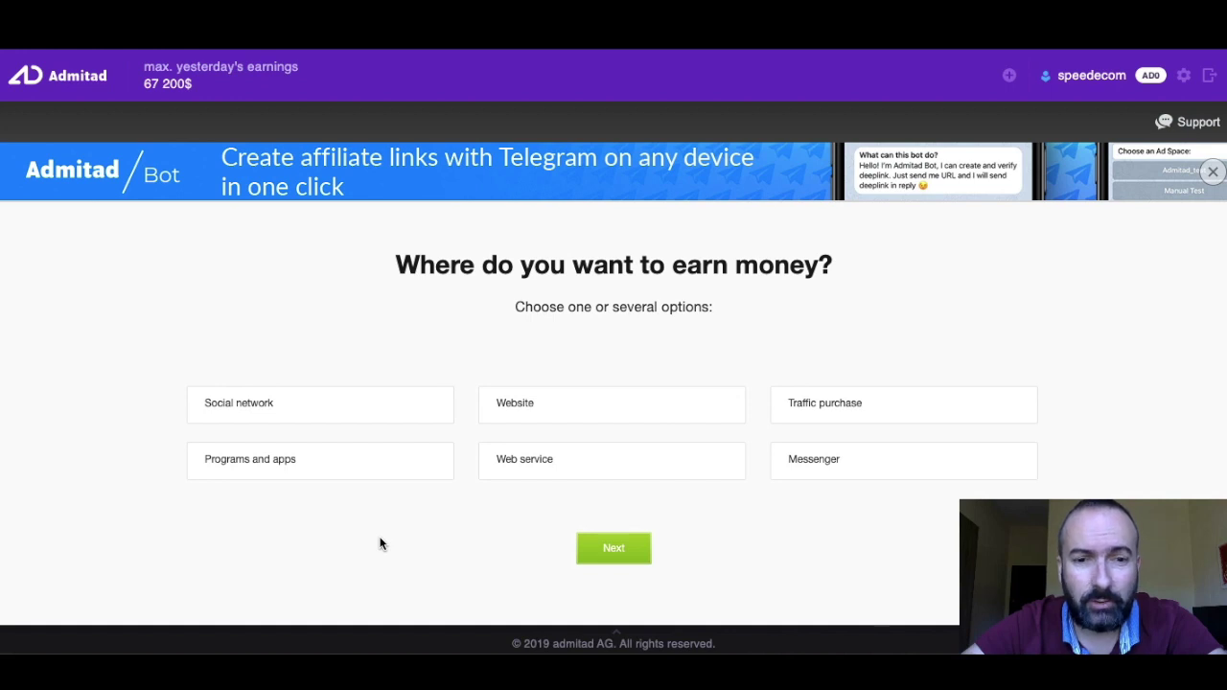
- Choose a Website of the Dropshopping type as where to earn money
click(542, 404)
click(613, 548)
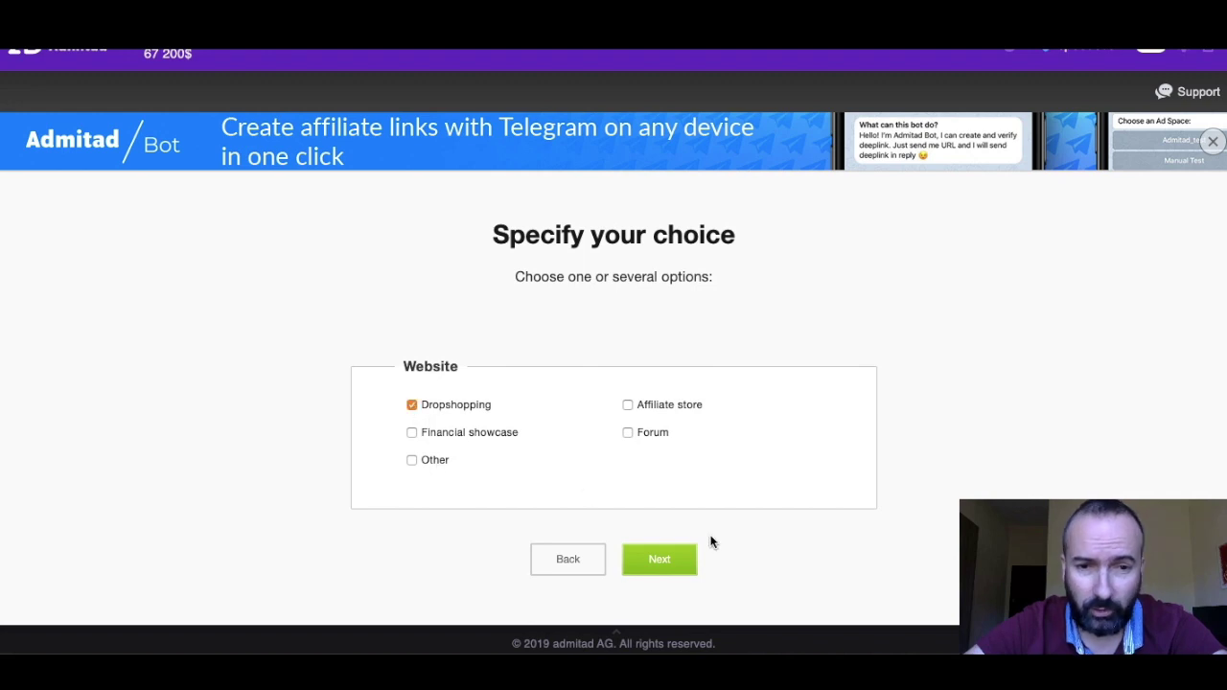
click(682, 559)
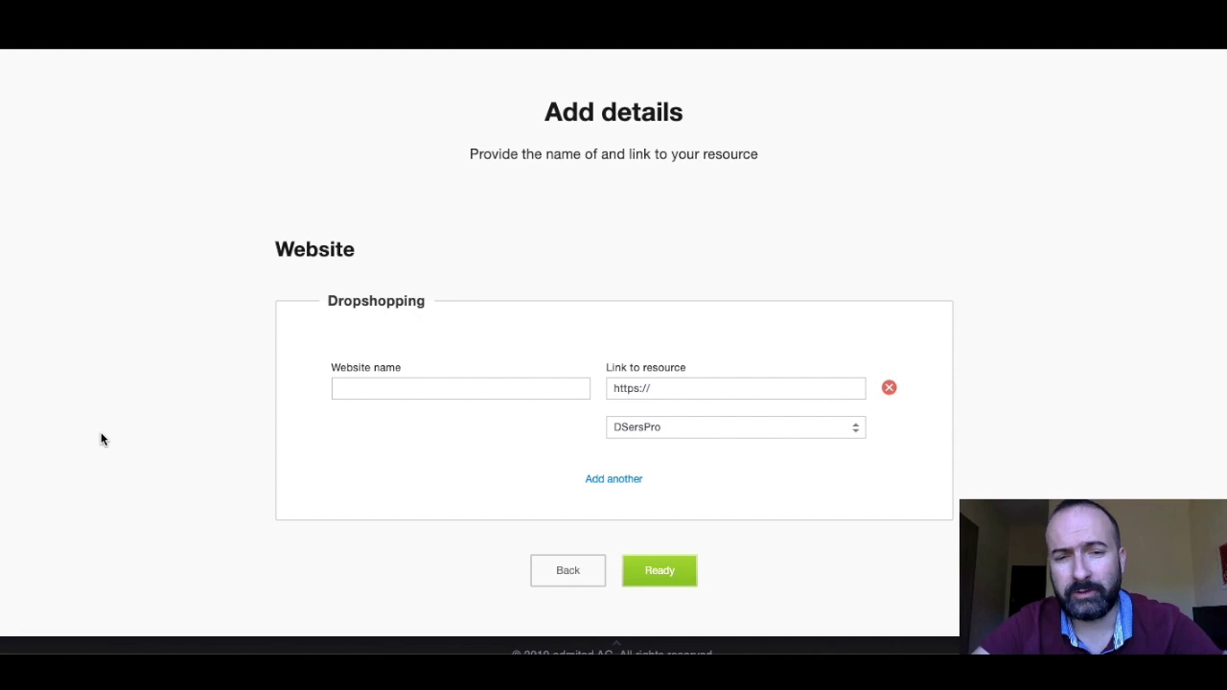
- Name the website 'Speedfly', paste the myshopify store link, and submit the details
click(384, 388)
text(Speedfly)
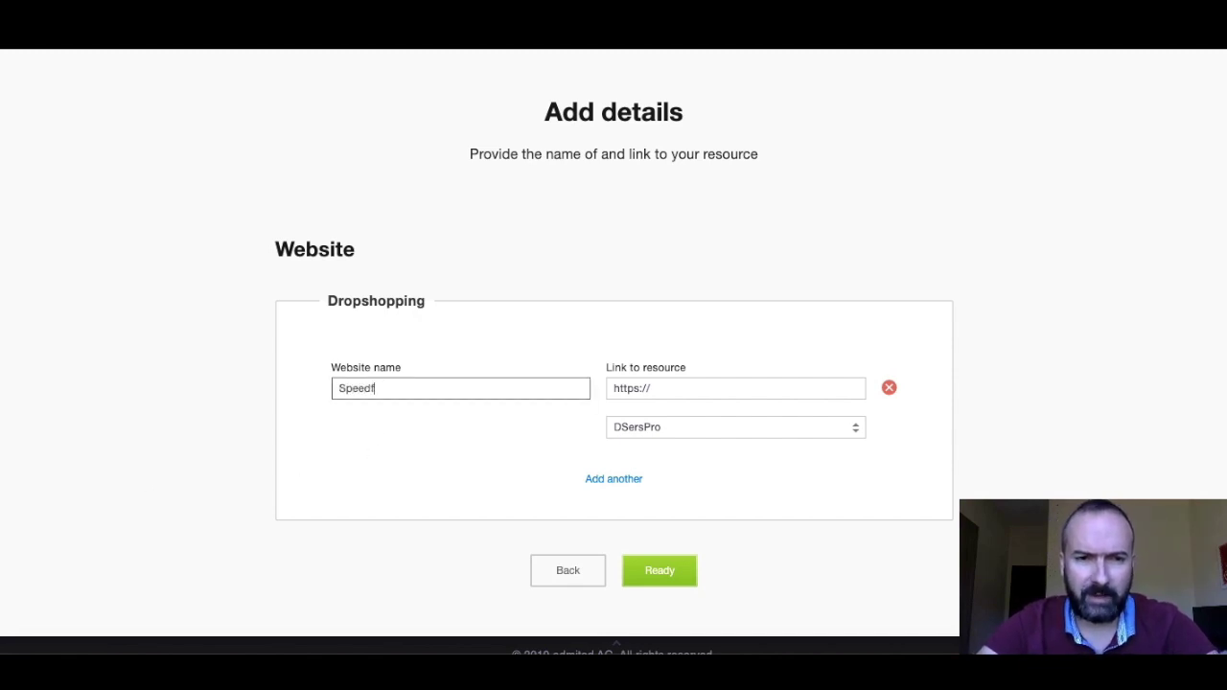
click(671, 388)
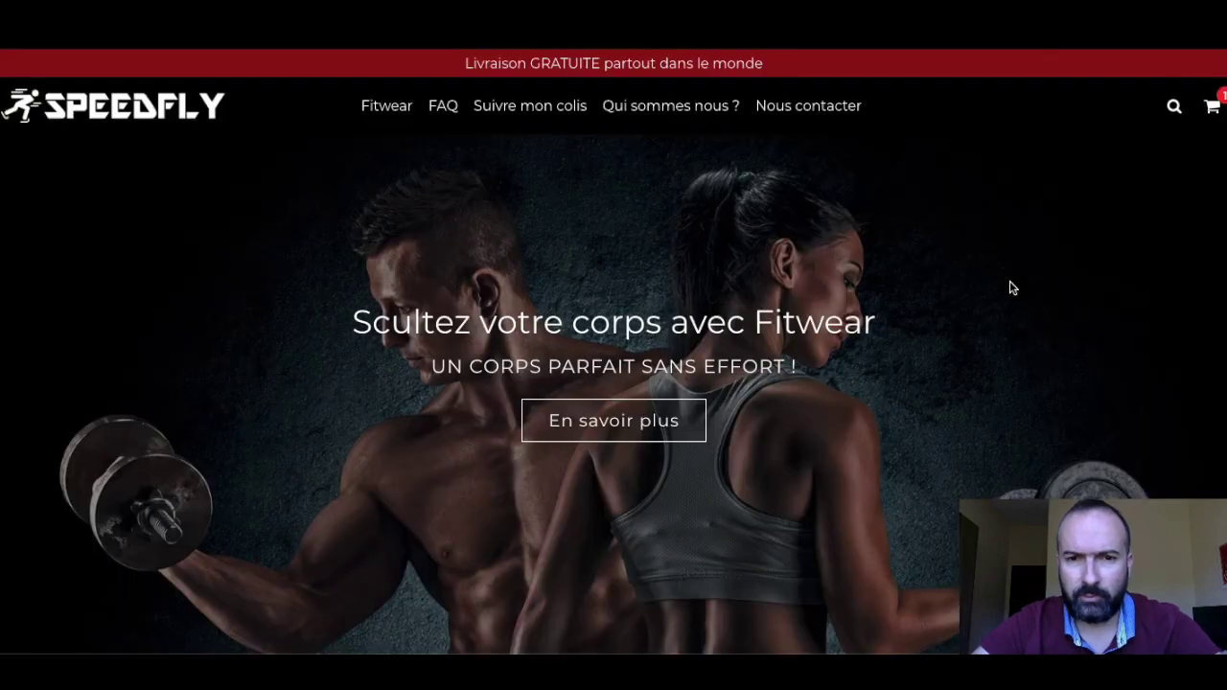
scroll(1012, 285, down, 5)
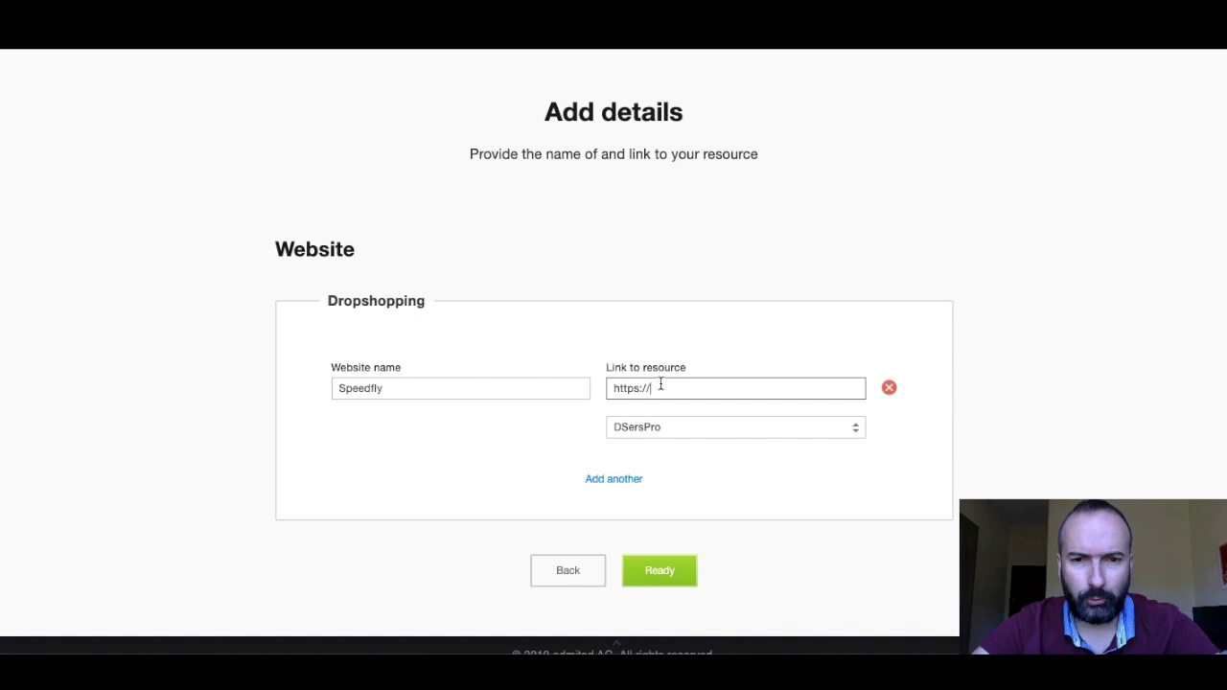
click(657, 388)
text(https://speedfly-mono-produit-v2.myshopify.com/)
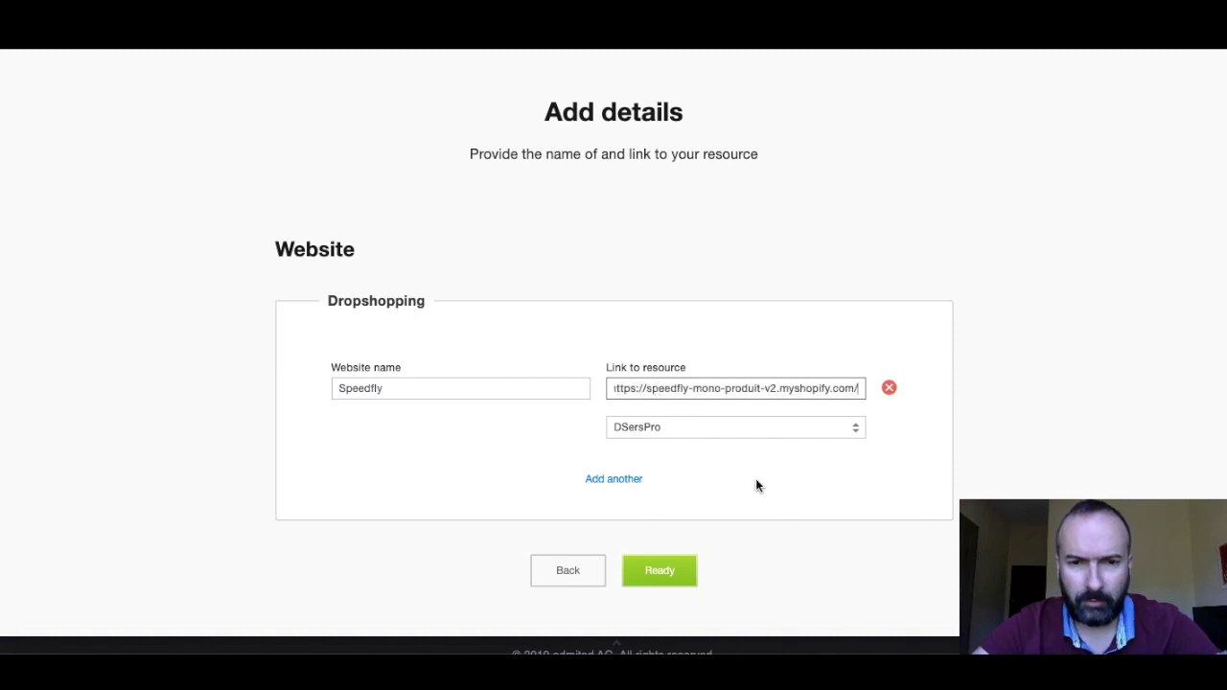
click(1059, 491)
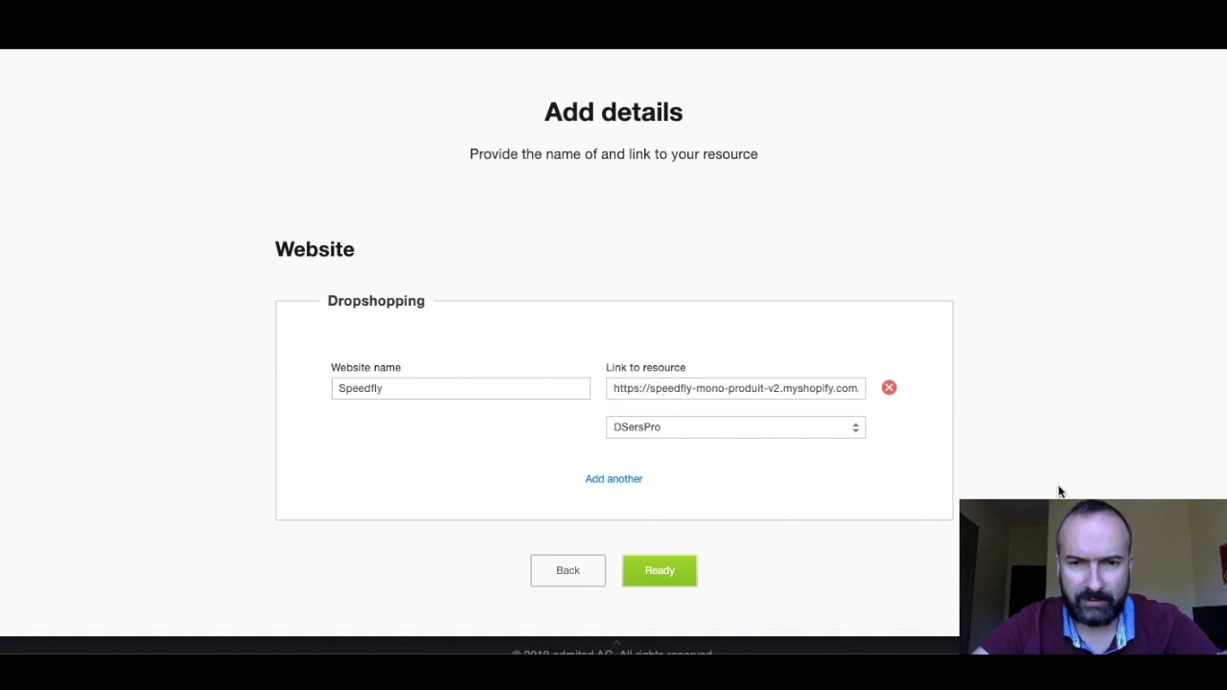
click(664, 572)
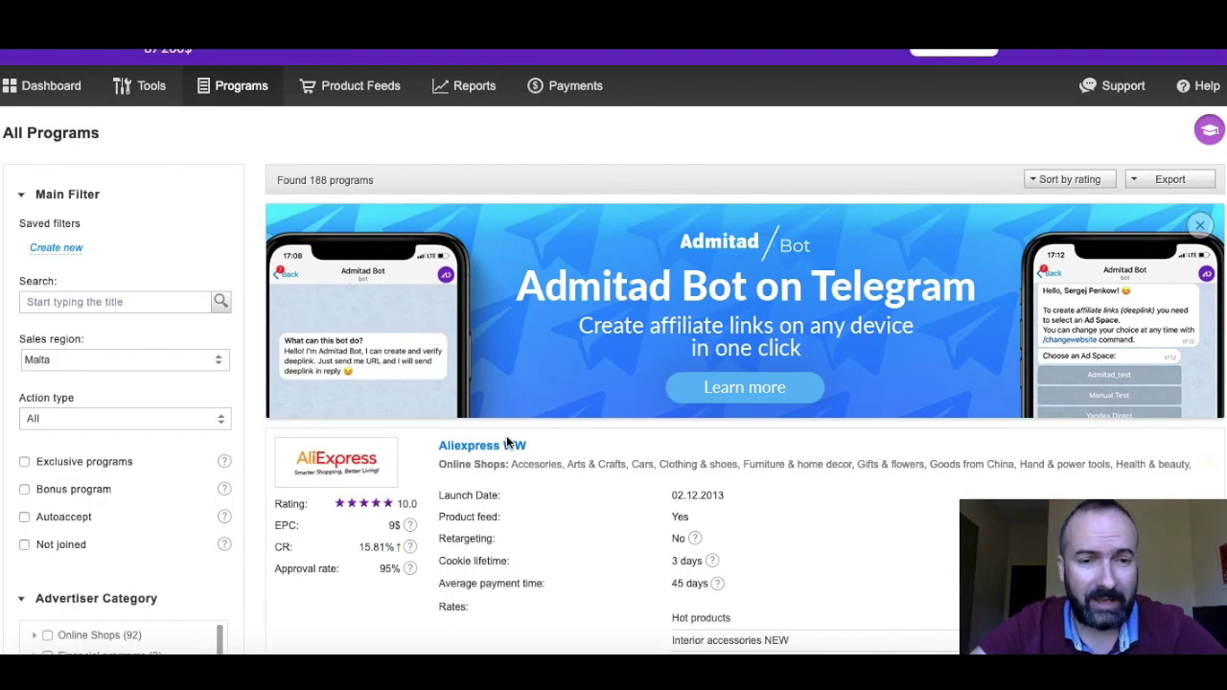
- Scroll through the 188 listings on All Programs, led by AliExpress
scroll(506, 441, down, 3)
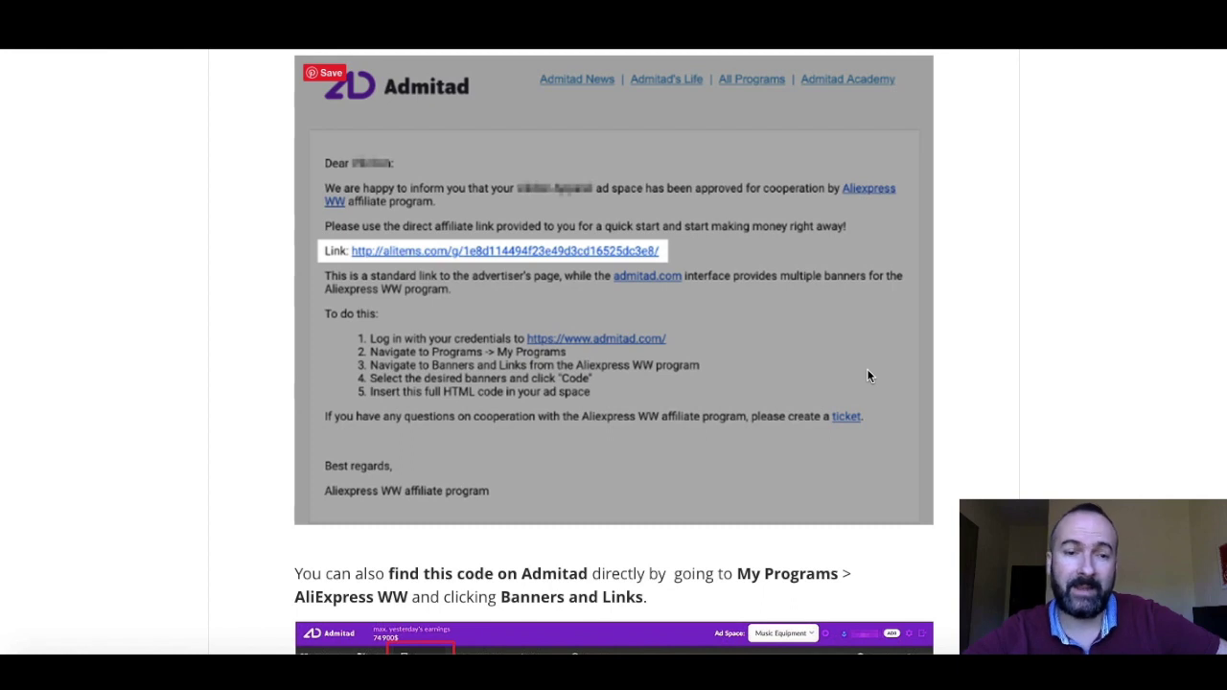
- Scroll the blog guide to the My Programs > AliExpress WW > Banners and Links screenshot
scroll(724, 372, down, 3)
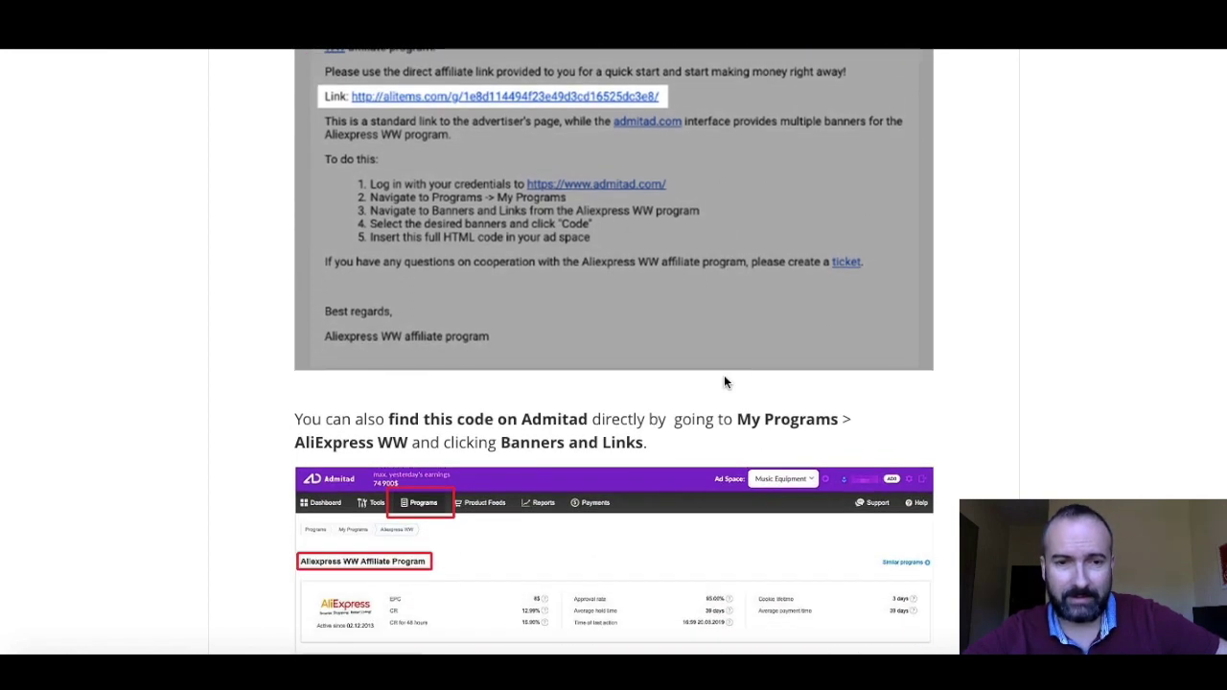
scroll(724, 382, up, 2)
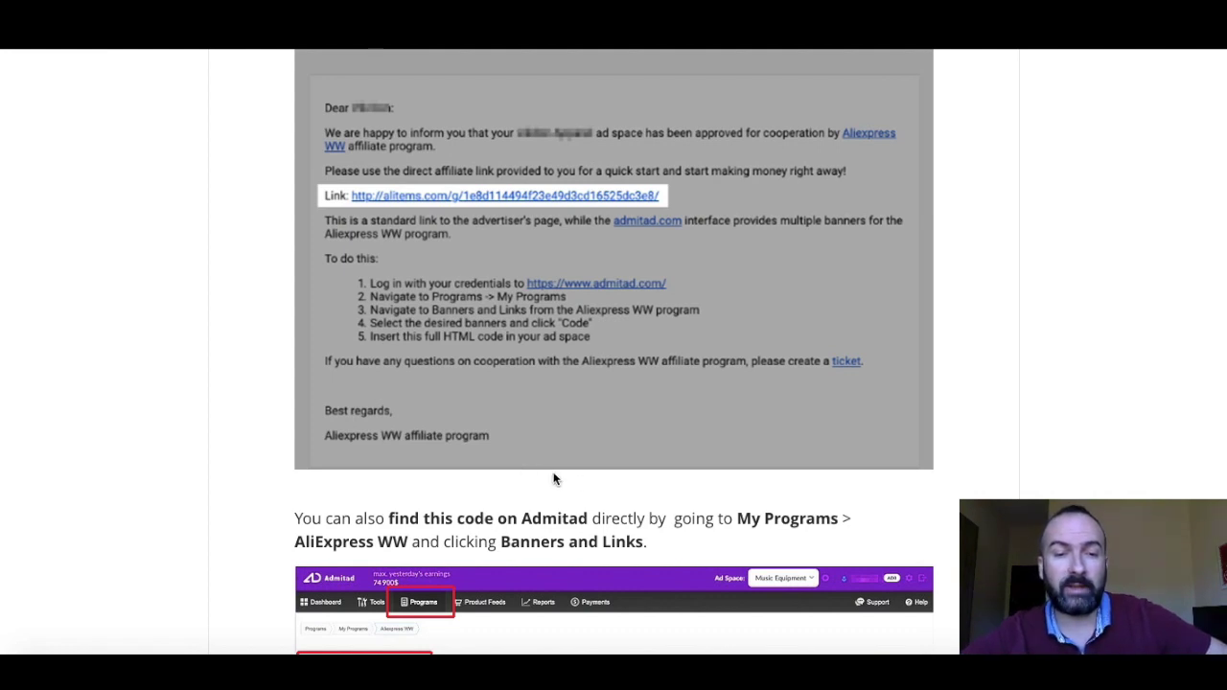
scroll(579, 482, down, 3)
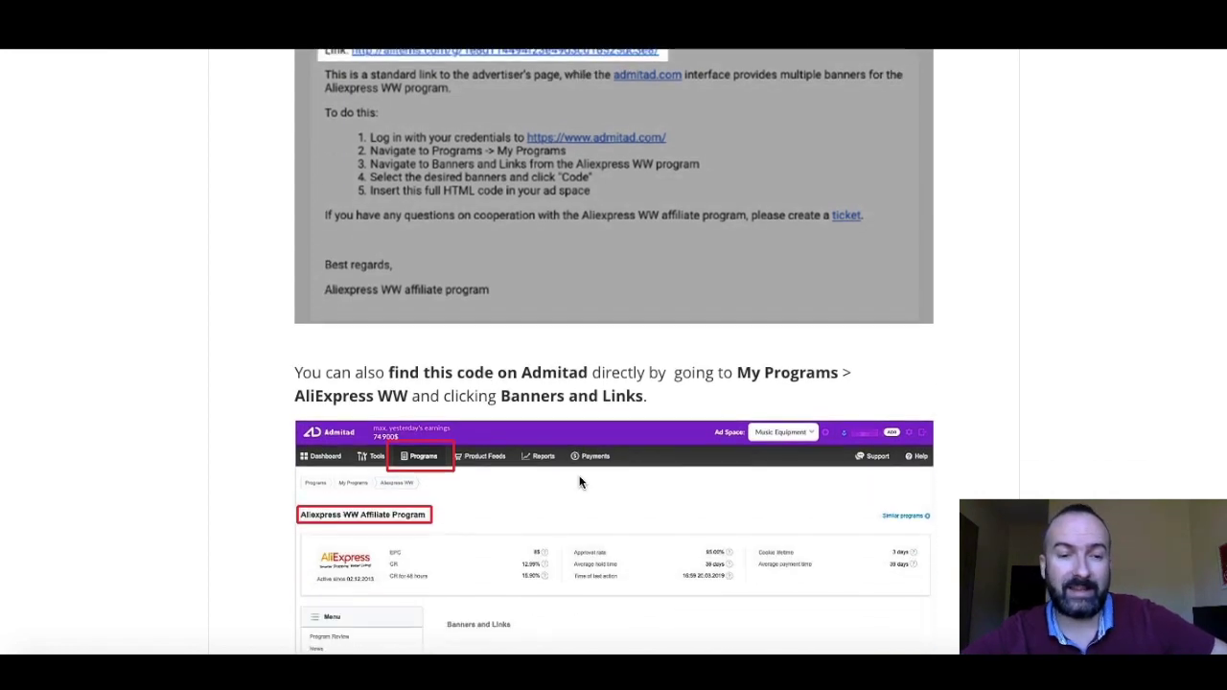
scroll(487, 503, down, 5)
scroll(487, 503, up, 3)
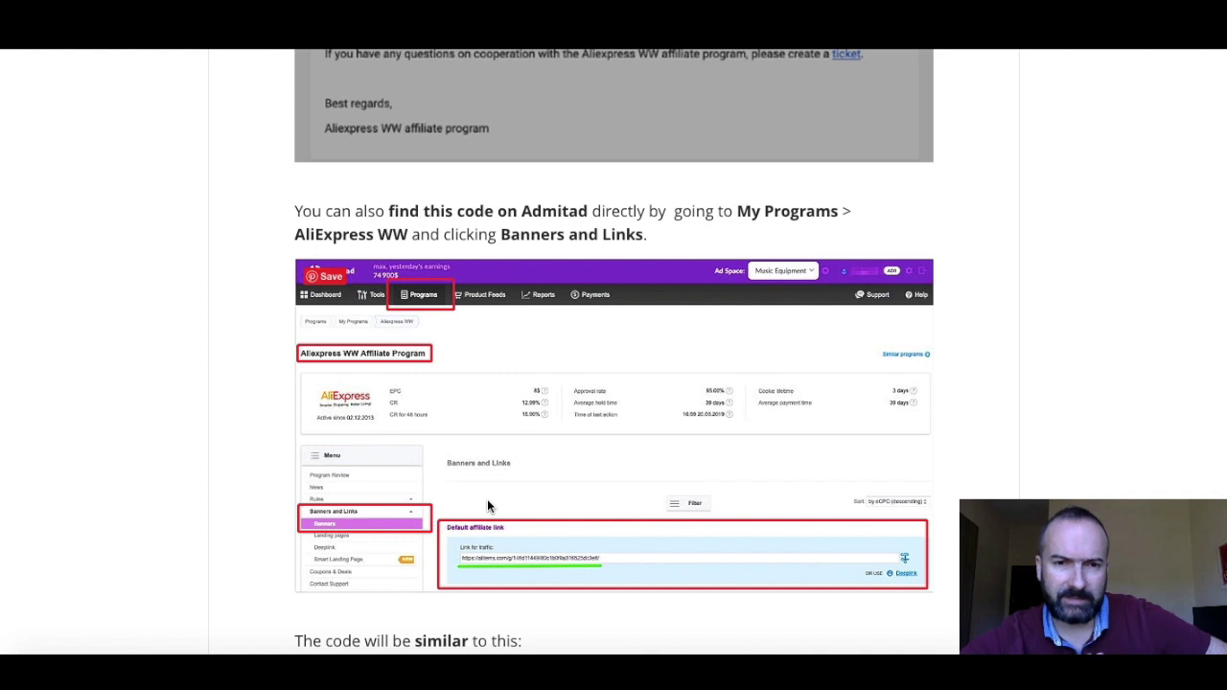
scroll(487, 506, down, 1)
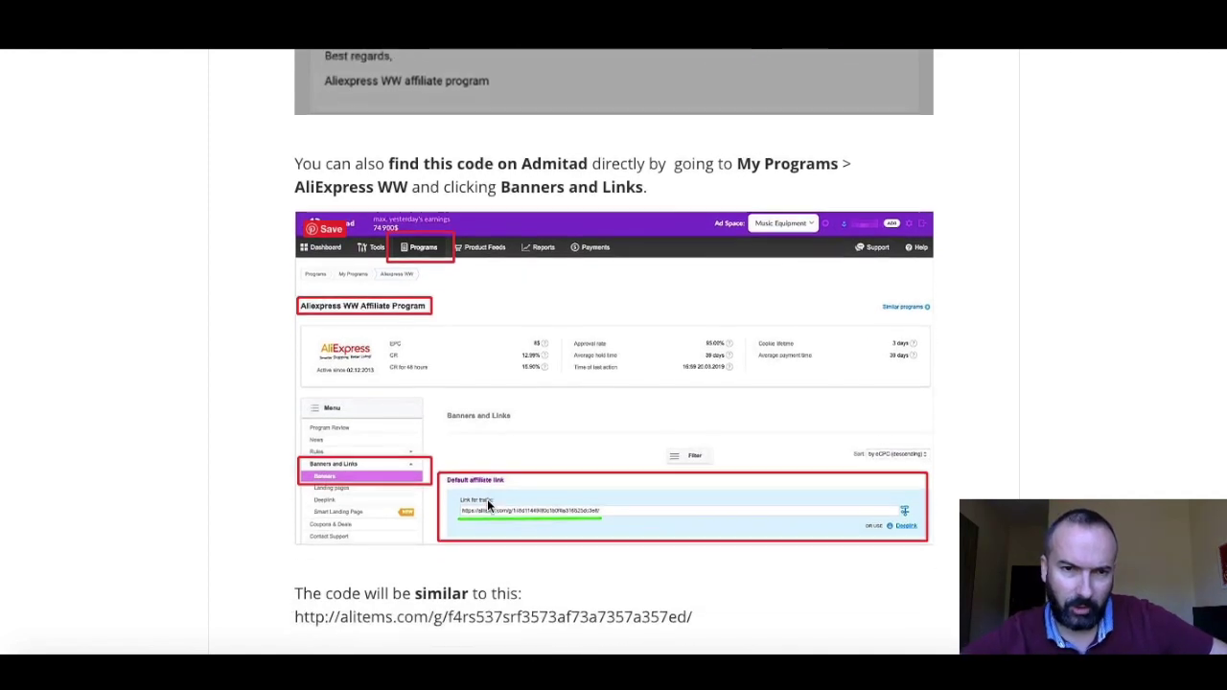
scroll(431, 305, up, 1)
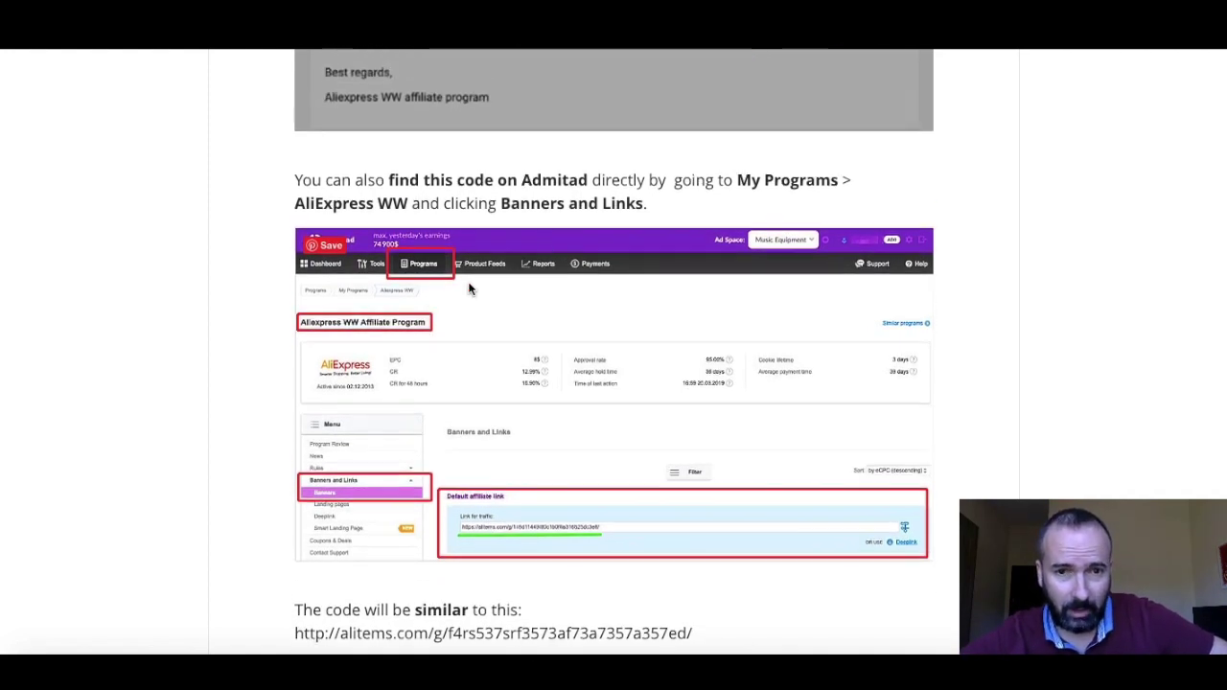
scroll(531, 537, down, 1)
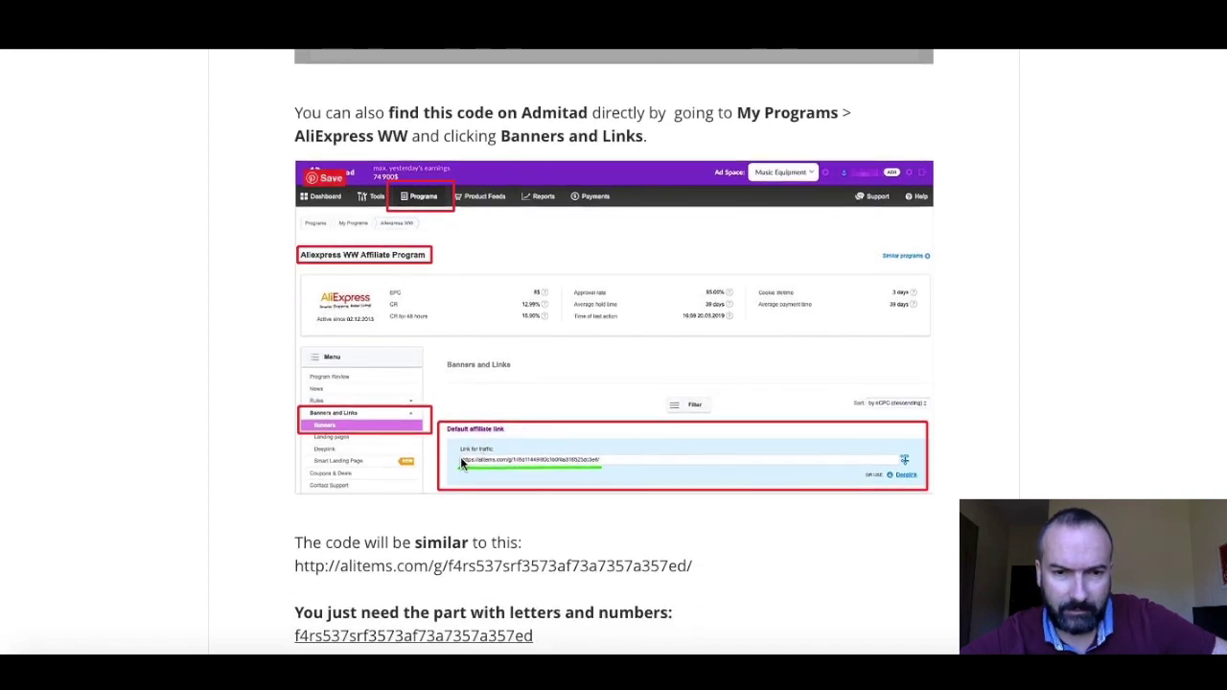
- Select the example code f4rs537srf3573af73a7357a357ed after alitems.com/g/, then return to DSers Settings
scroll(203, 604, down, 2)
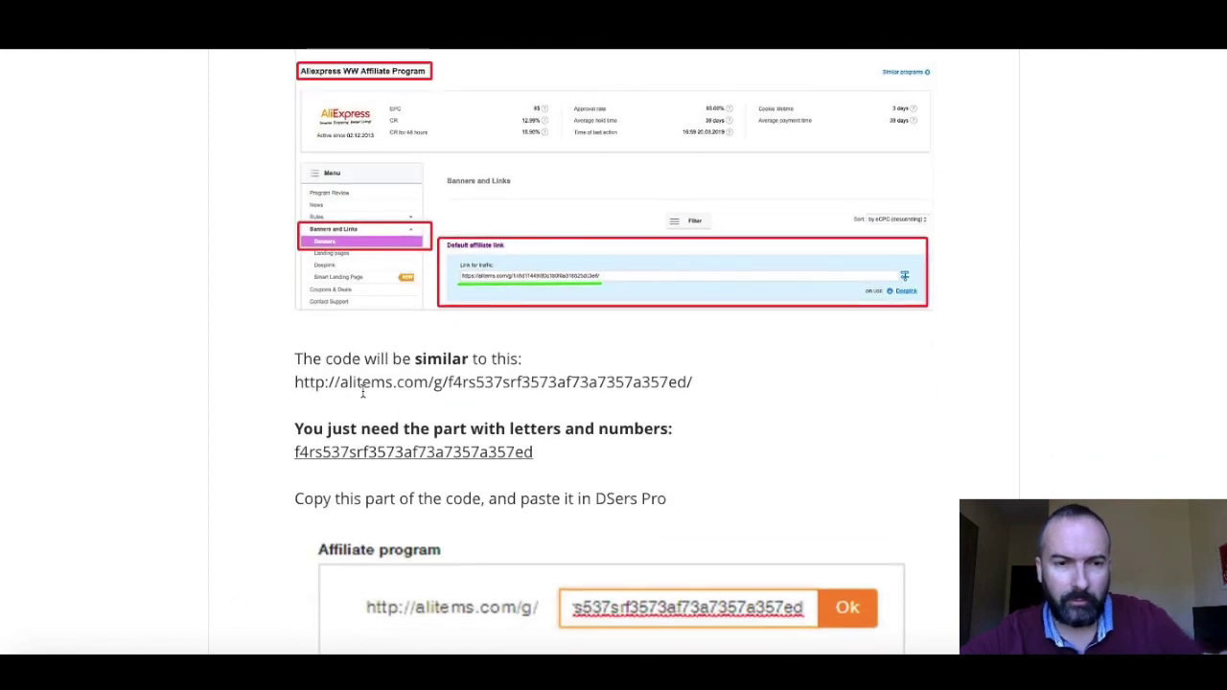
drag(291, 382, 515, 410)
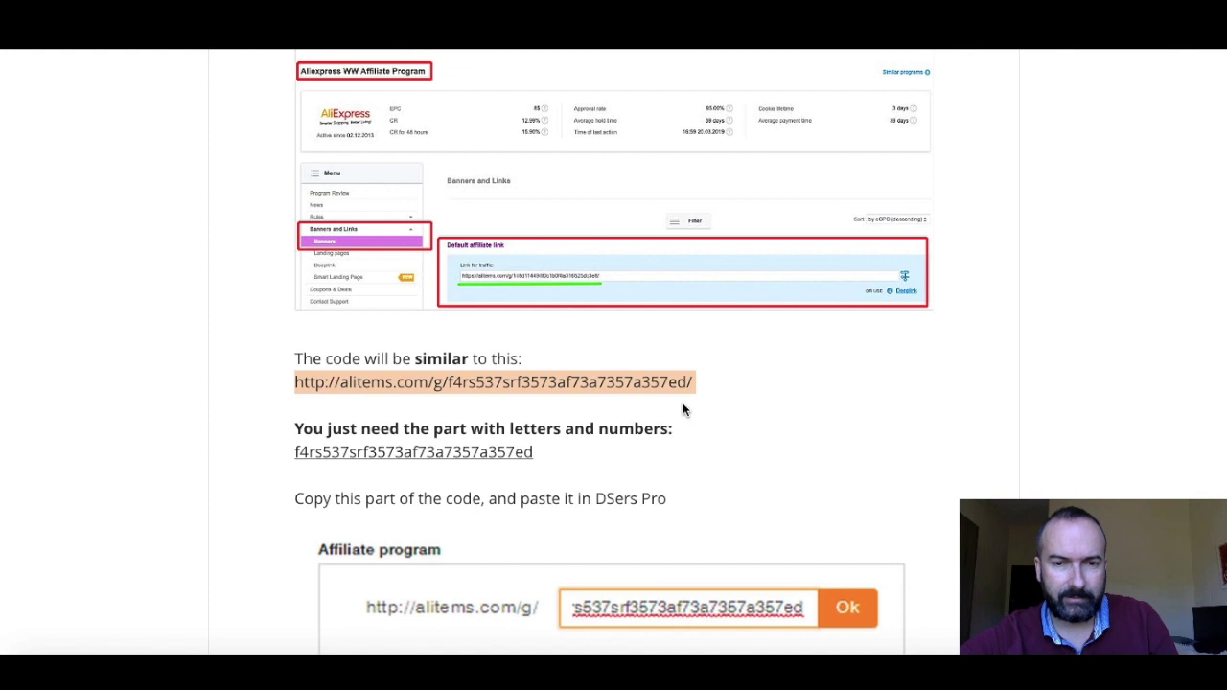
click(569, 394)
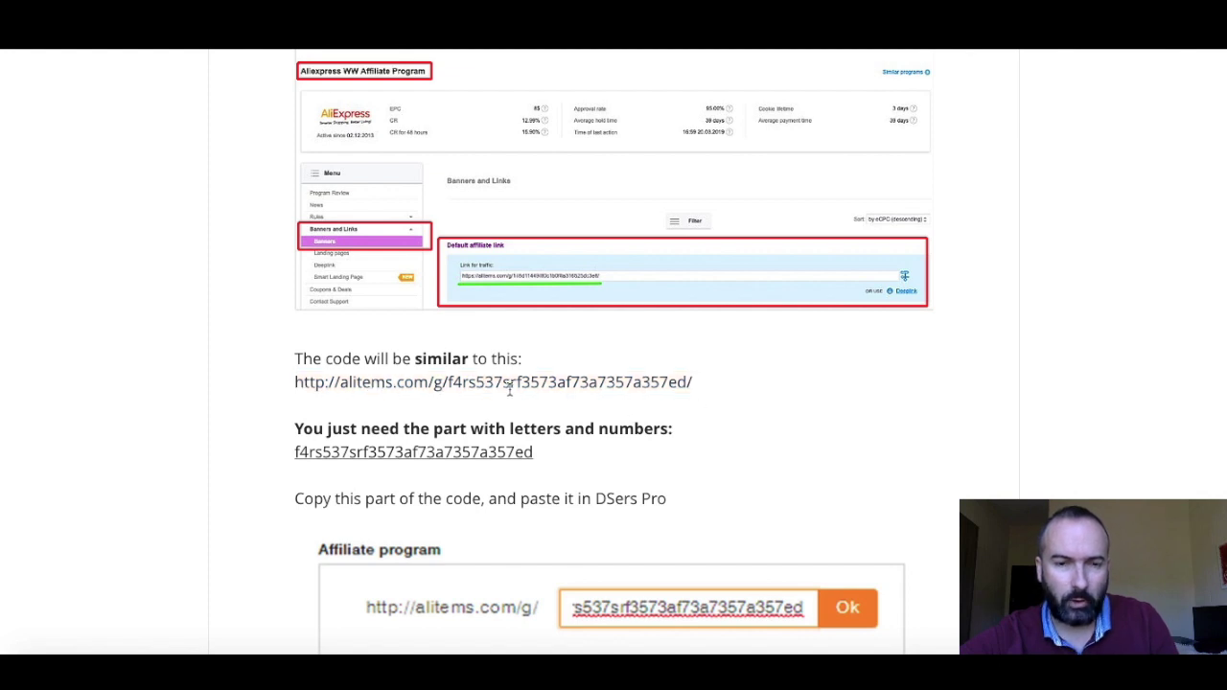
drag(447, 381, 707, 381)
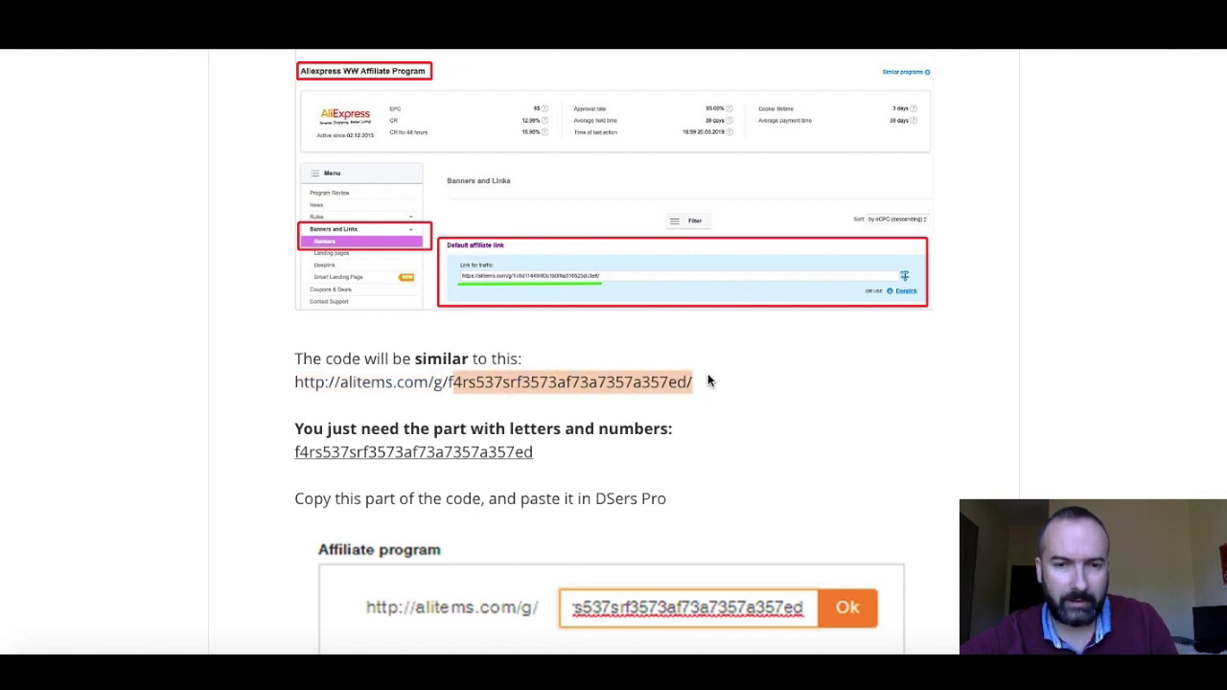
click(518, 402)
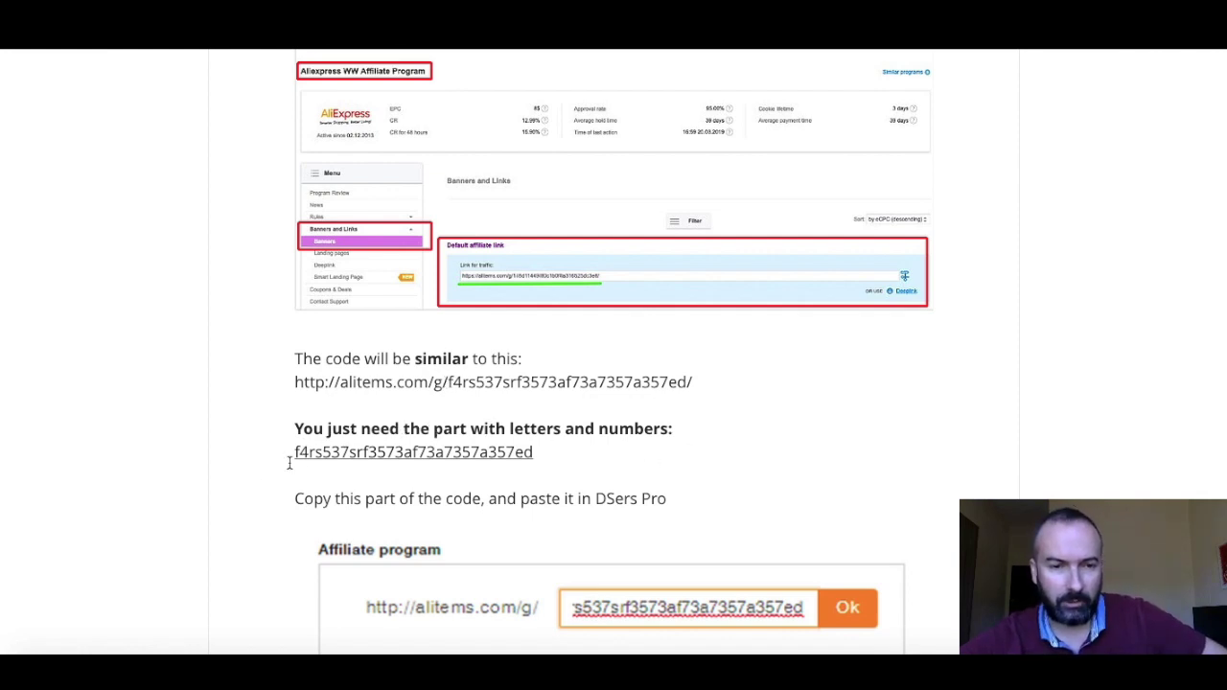
double_click(326, 453)
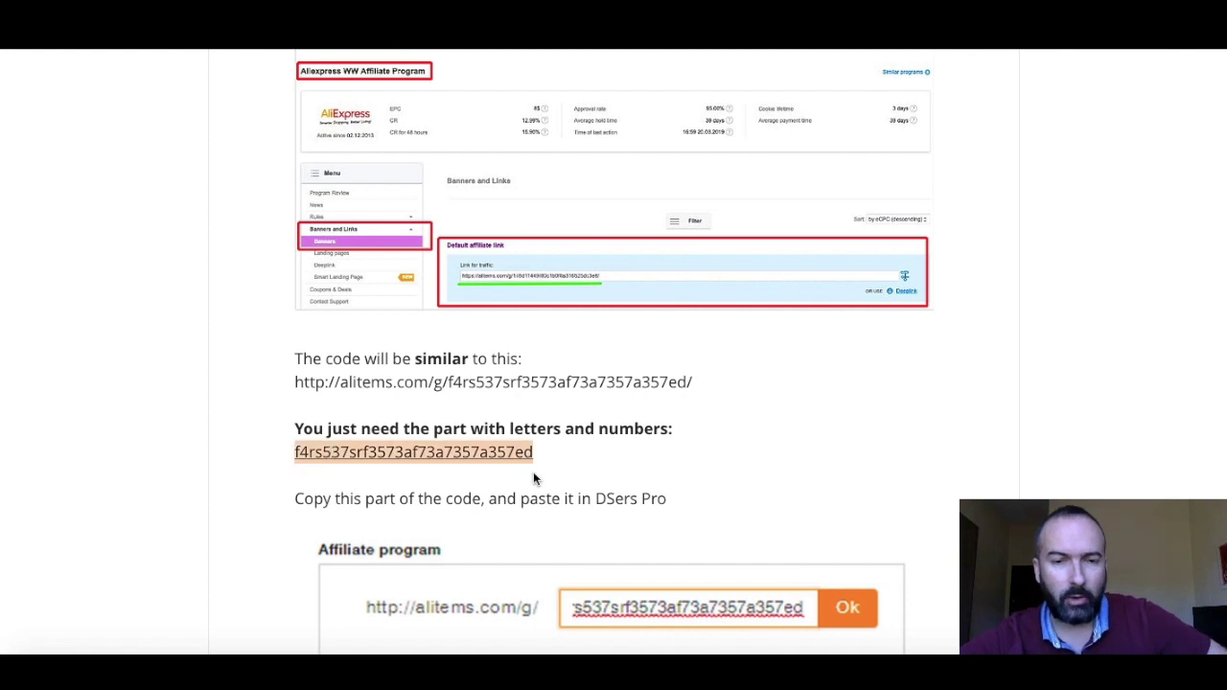
click(564, 464)
scroll(827, 447, down, 1)
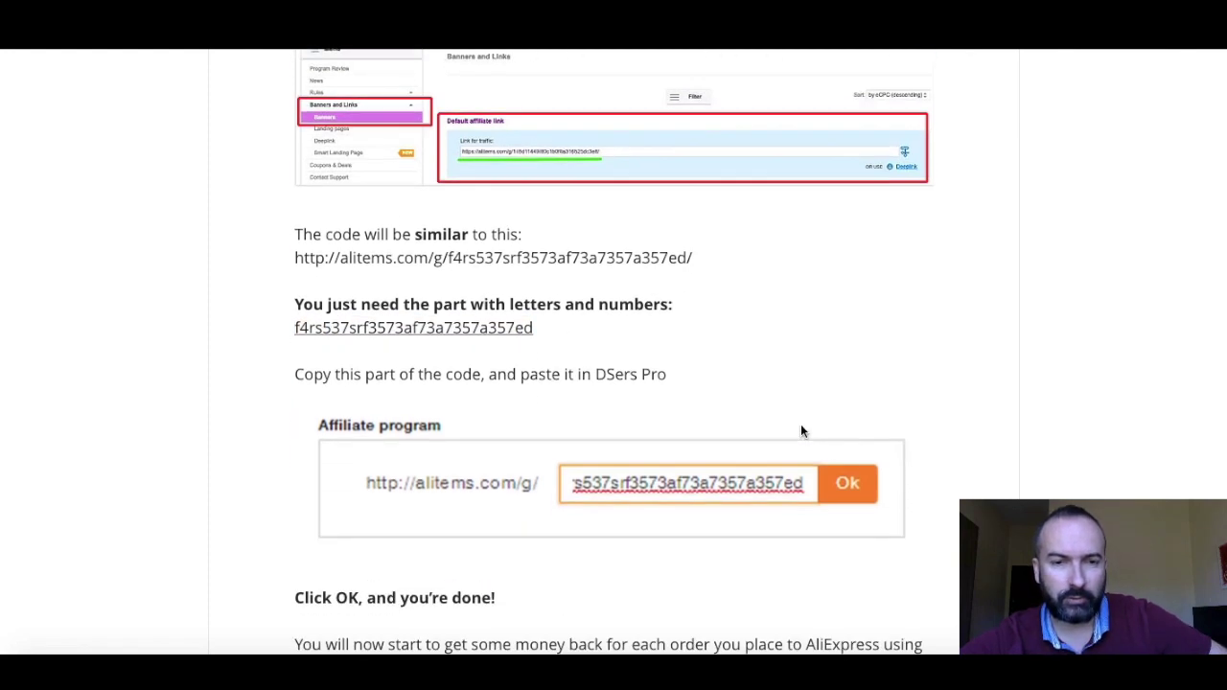
double_click(461, 329)
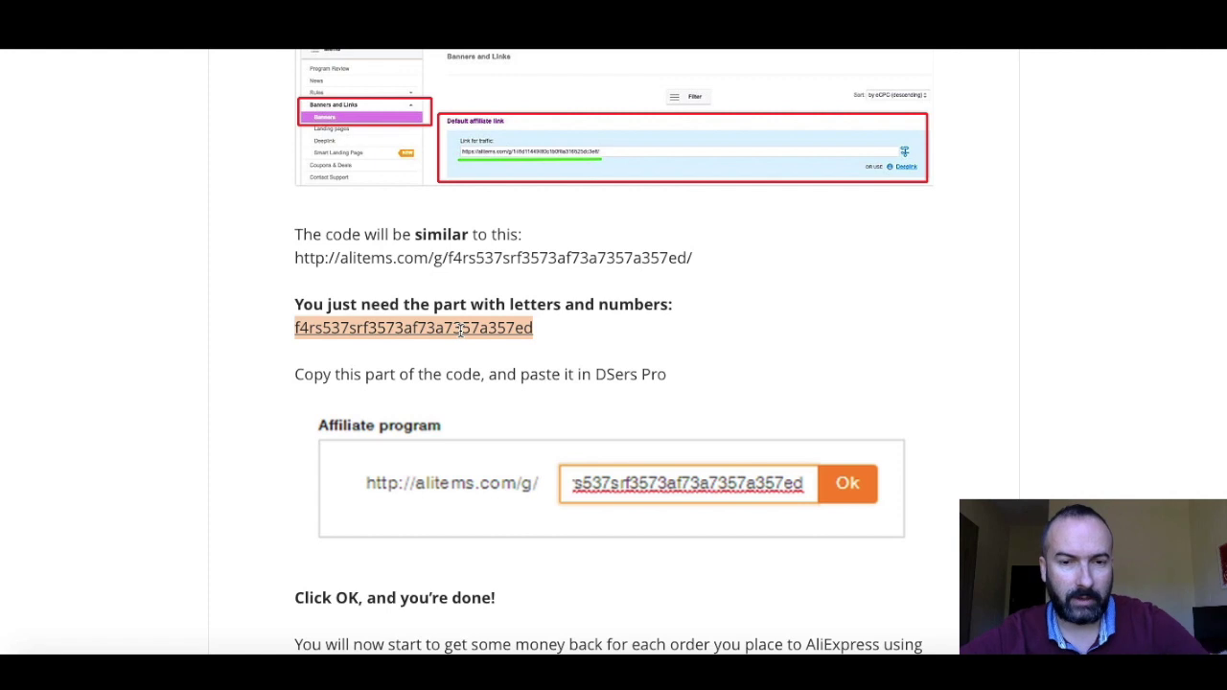
scroll(755, 360, down, 1)
click(960, 358)
scroll(959, 351, down, 1)
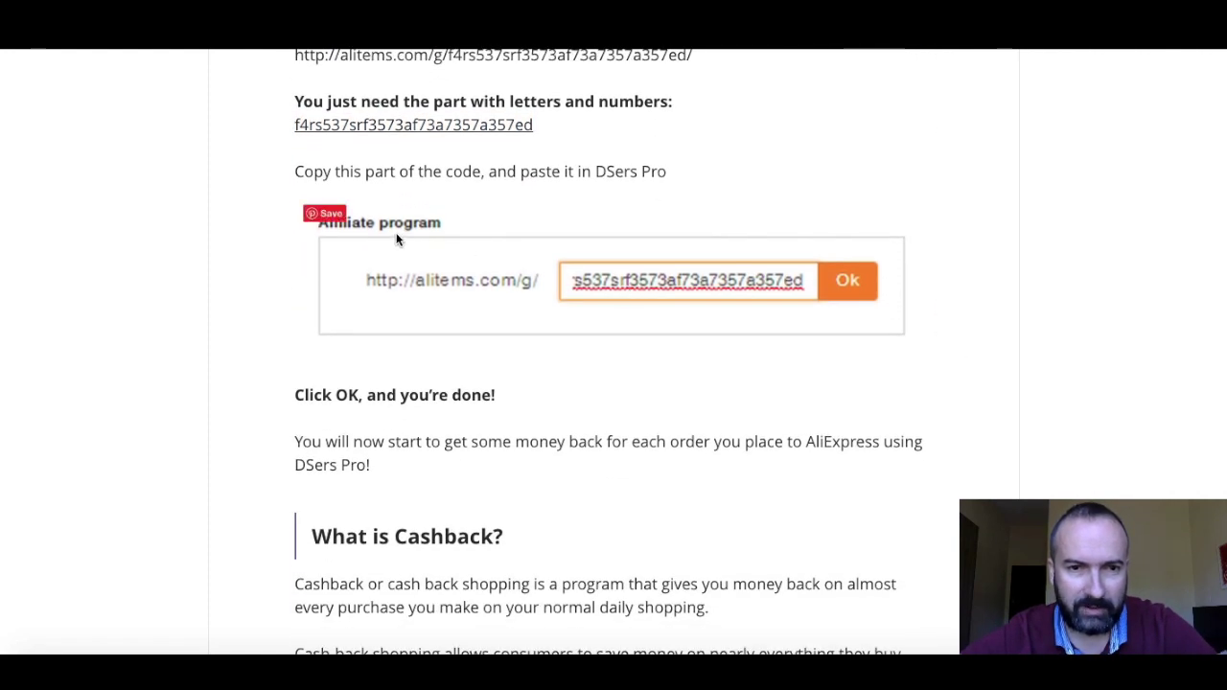
key(ctrl+Tab)
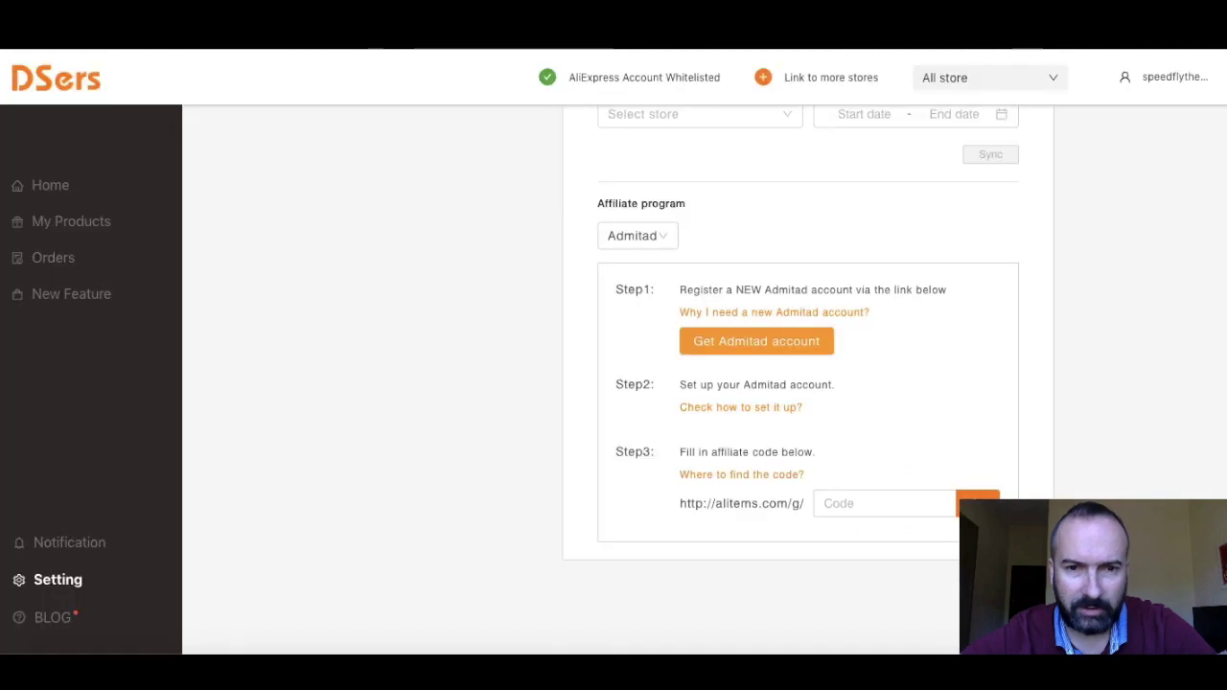
click(858, 504)
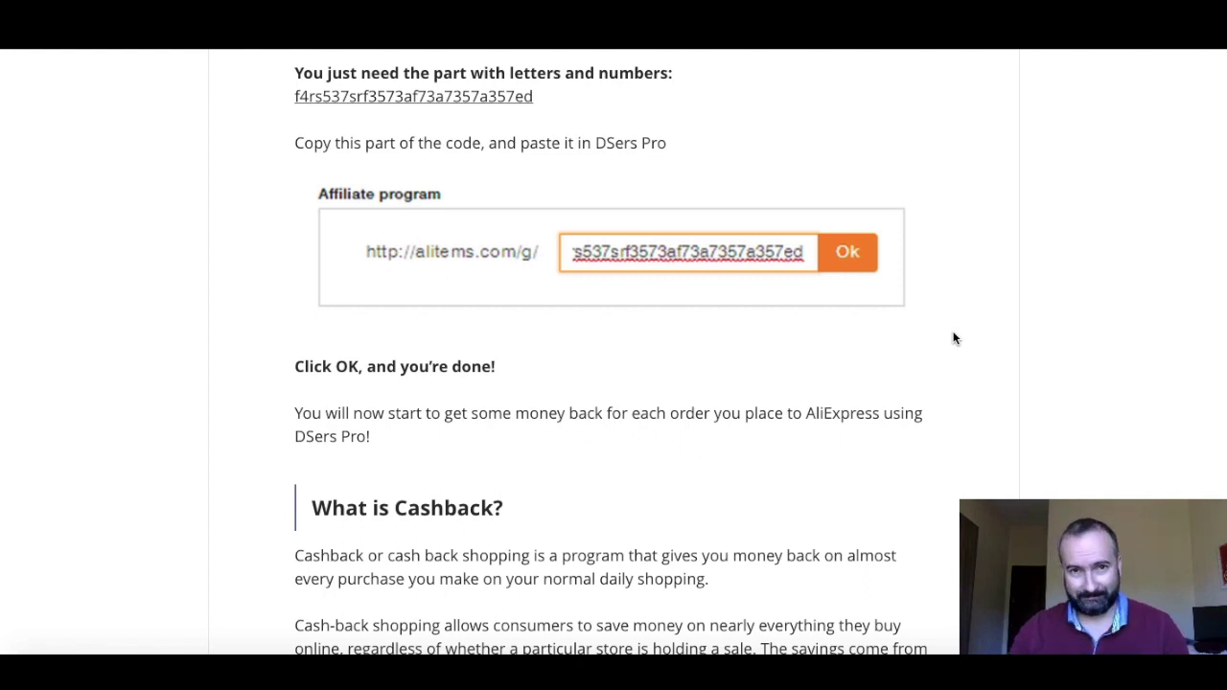
scroll(954, 337, up, 4)
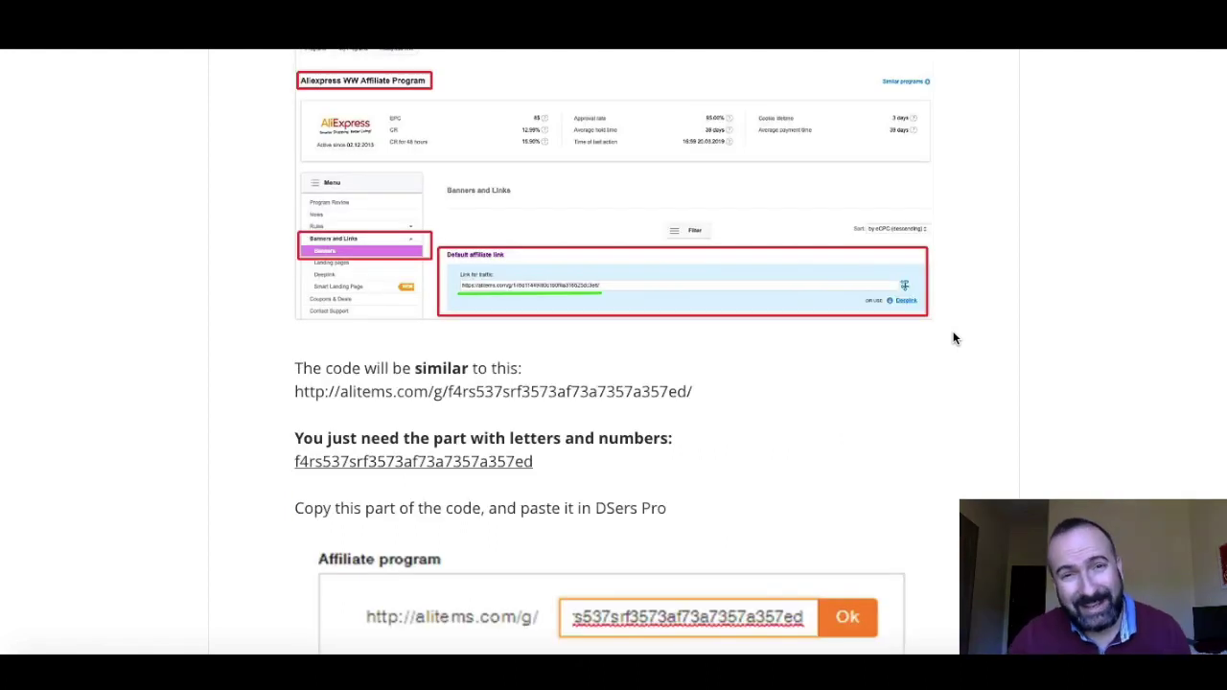